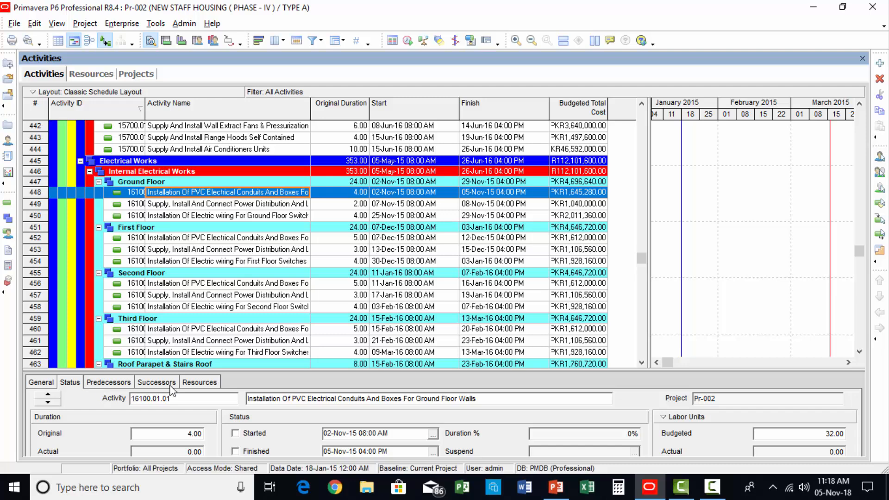
Step: Show the assigned resources in an enlarged details area and view those of the First Floor power distribution and lighting panelboards activity
click(199, 382)
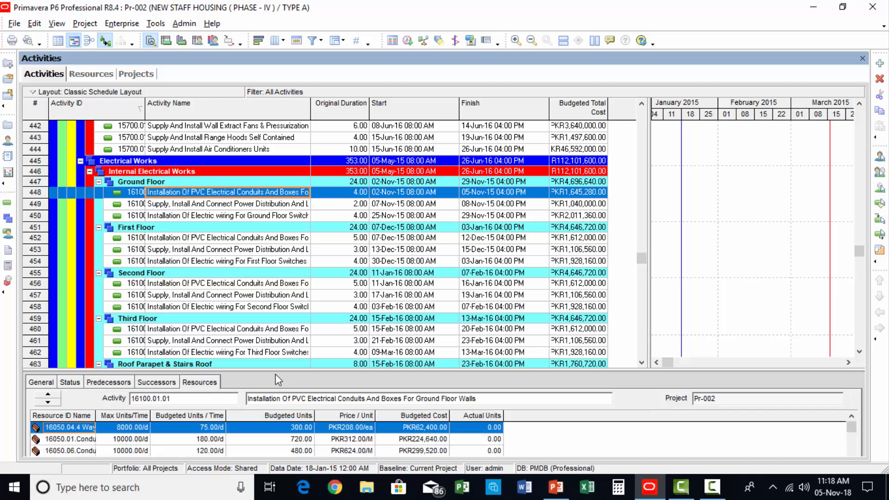
drag(278, 376, 287, 306)
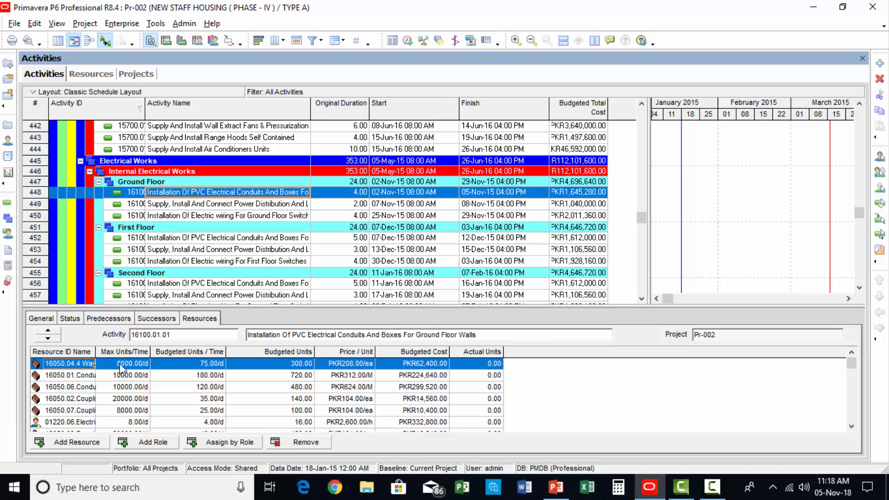
click(252, 262)
click(252, 249)
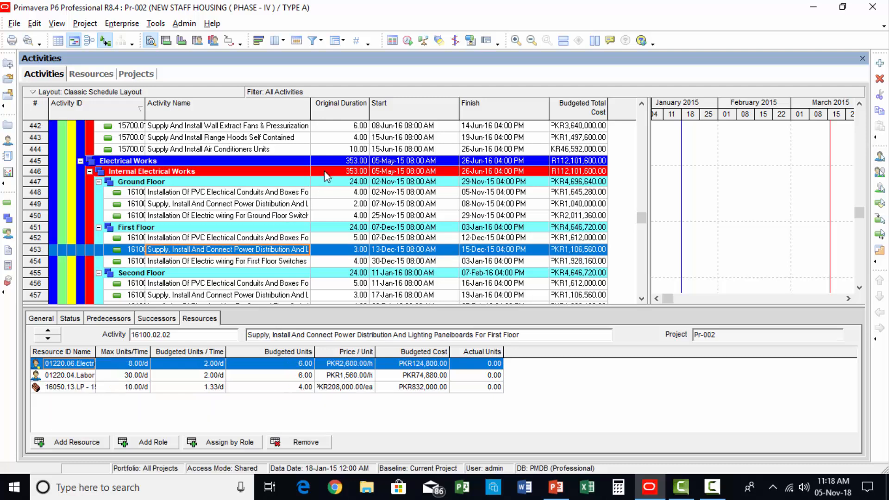
Step: Display the resources of the First Floor beams, slabs and stairs form work activity and fit the Resource ID Name column to its contents
click(641, 104)
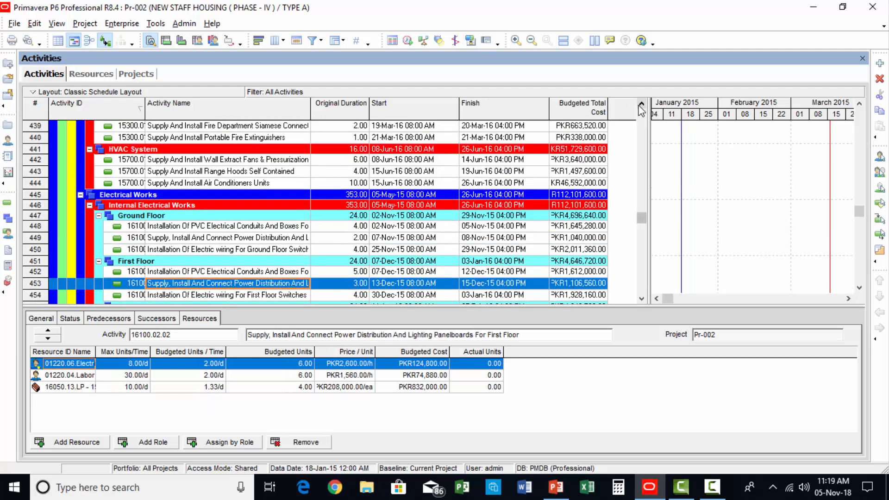
drag(641, 105, 641, 104)
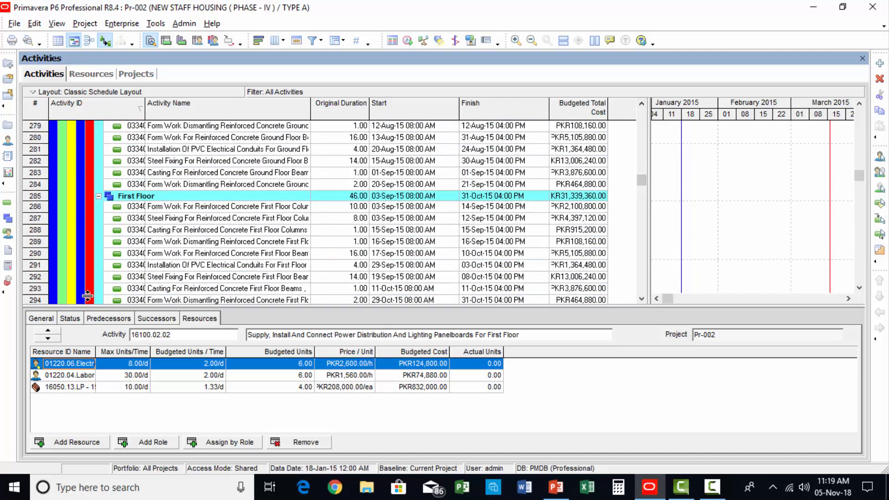
click(201, 255)
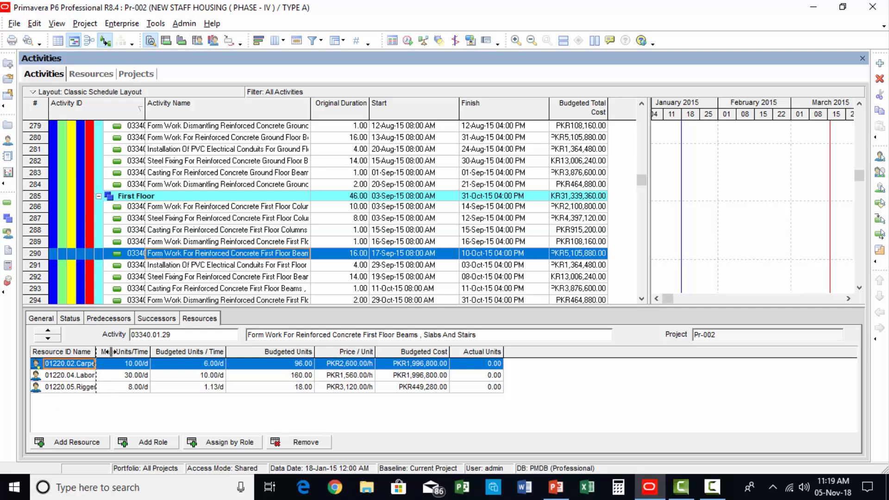
double_click(95, 351)
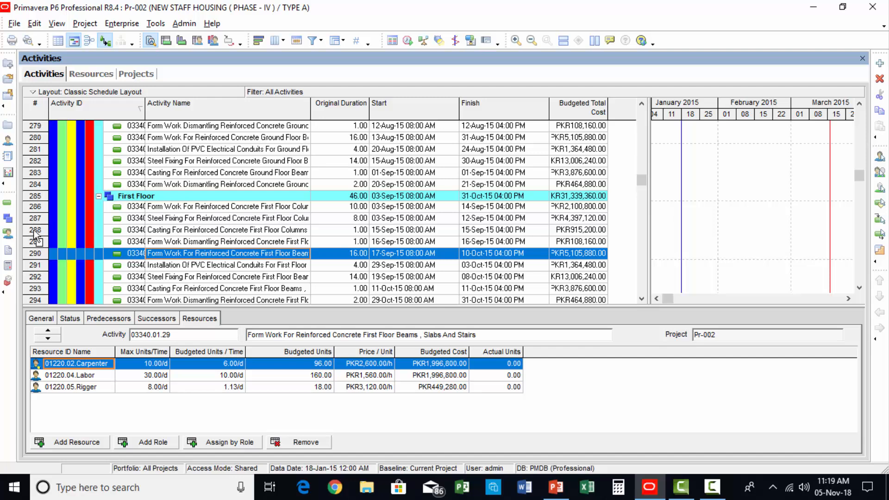
Step: Open the Resource Assignments view, widen its table area slightly and examine the activities assigned to each engineer with their weekly remaining units
click(9, 233)
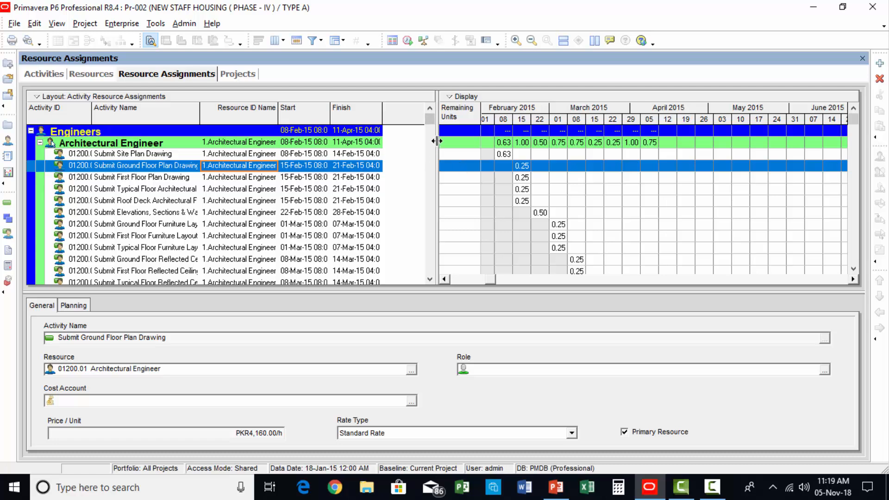
drag(437, 141, 457, 141)
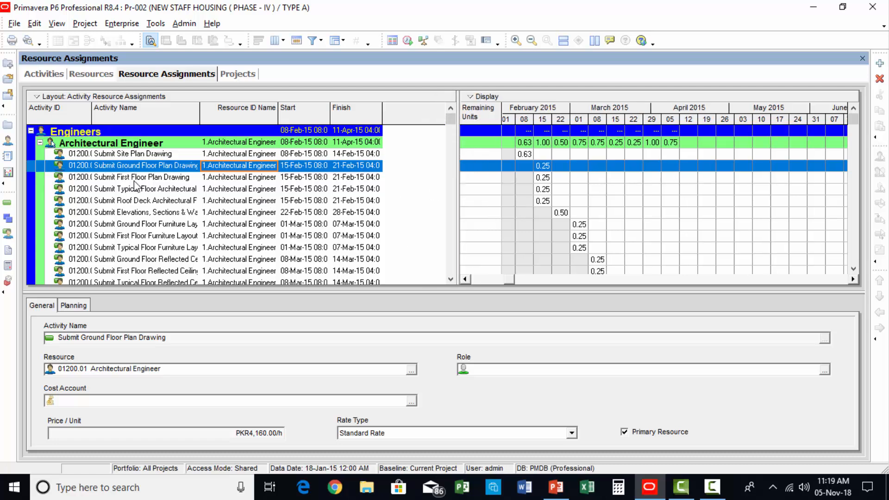
scroll(237, 170, down, 10)
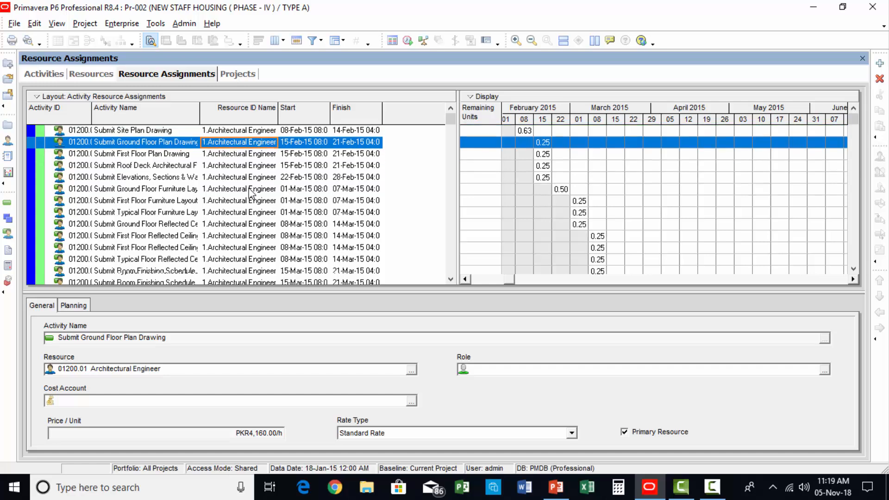
scroll(238, 230, down, 2)
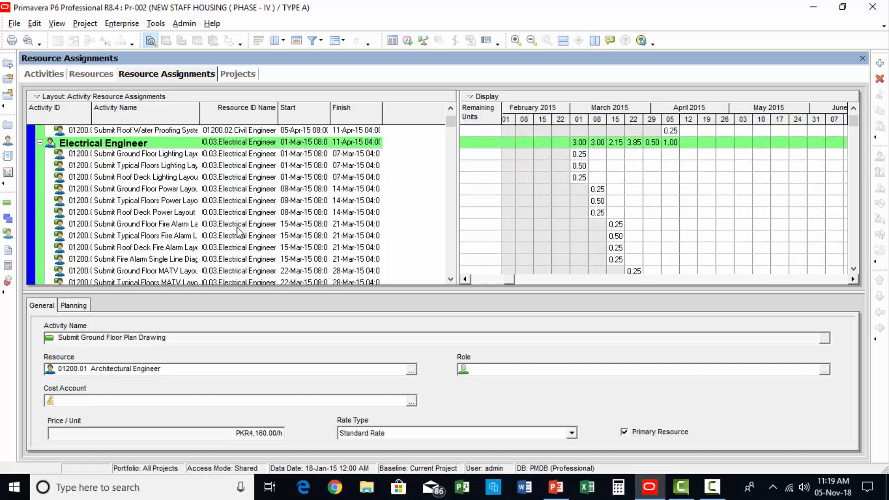
scroll(281, 249, up, 4)
scroll(282, 249, down, 3)
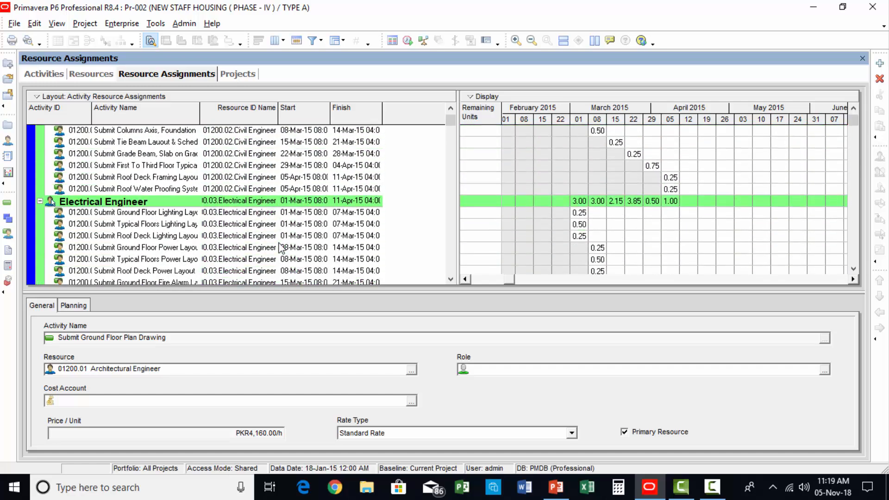
scroll(281, 249, down, 6)
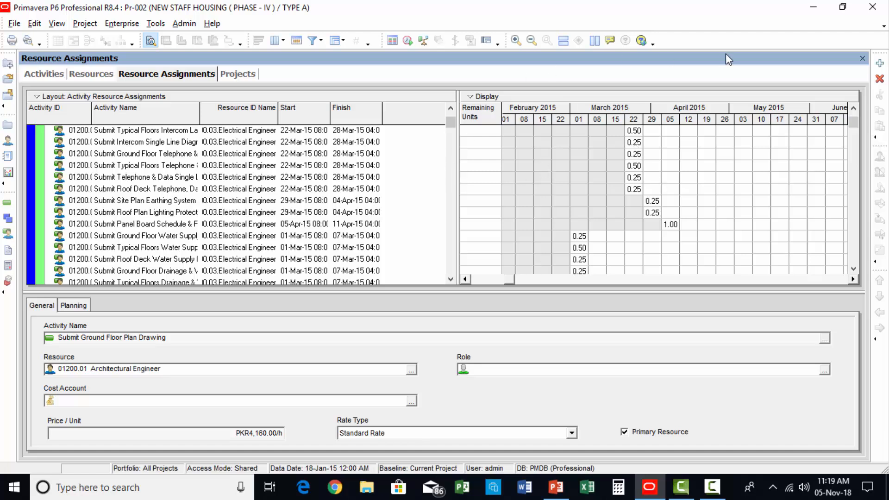
Step: Set the spreadsheet timescale's date interval to Year/Month and widen the month columns
right_click(638, 110)
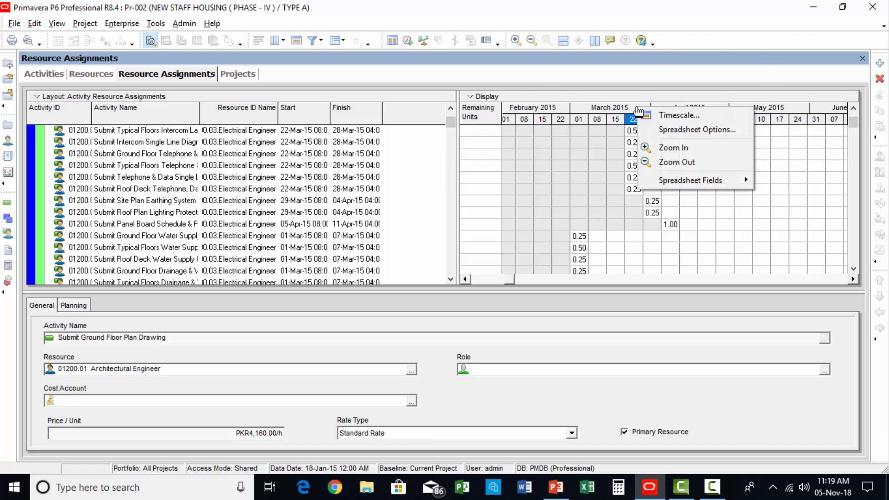
click(679, 116)
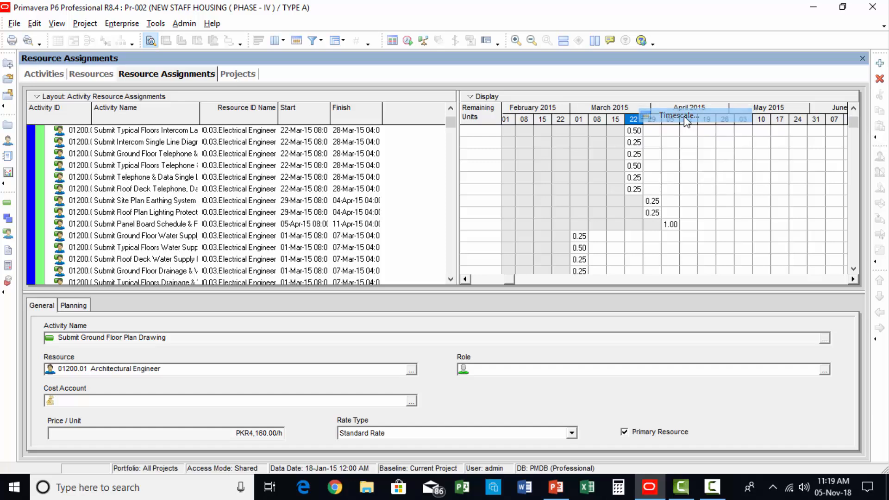
click(464, 285)
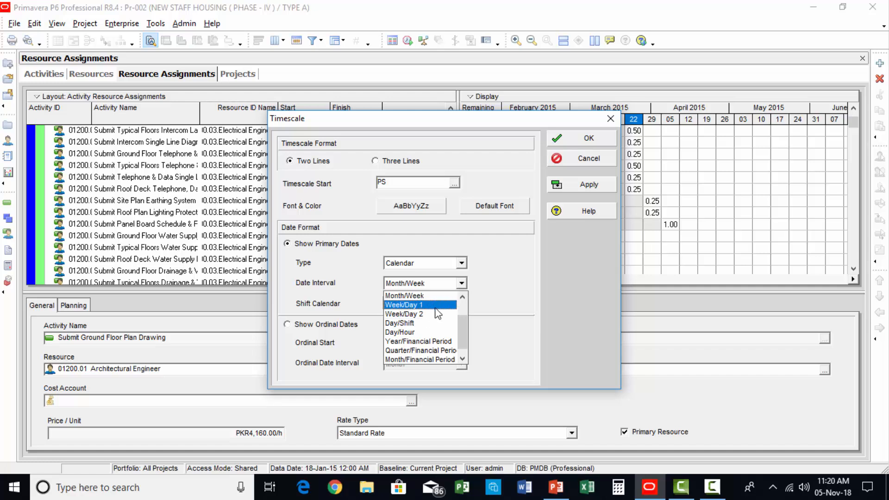
scroll(433, 308, up, 1)
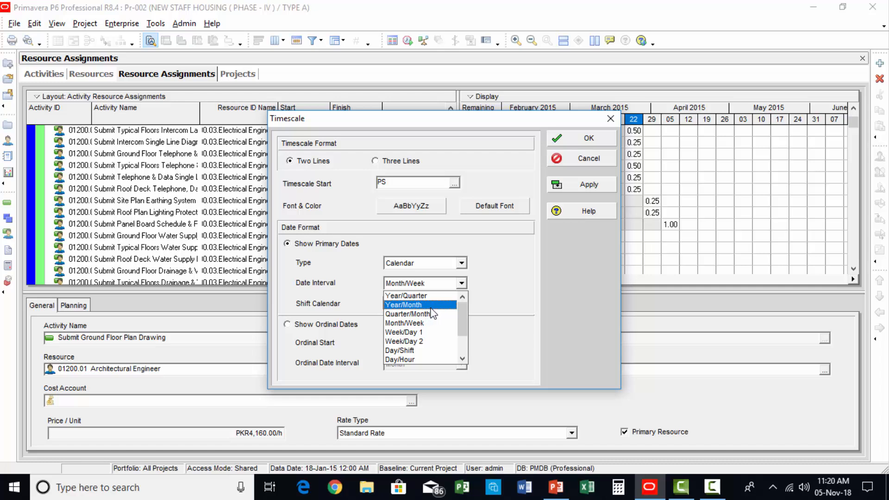
click(431, 306)
click(610, 184)
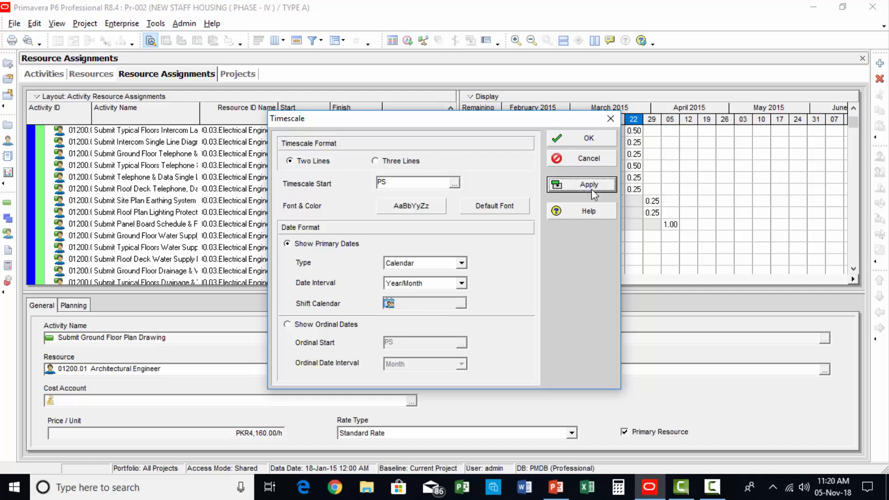
click(604, 137)
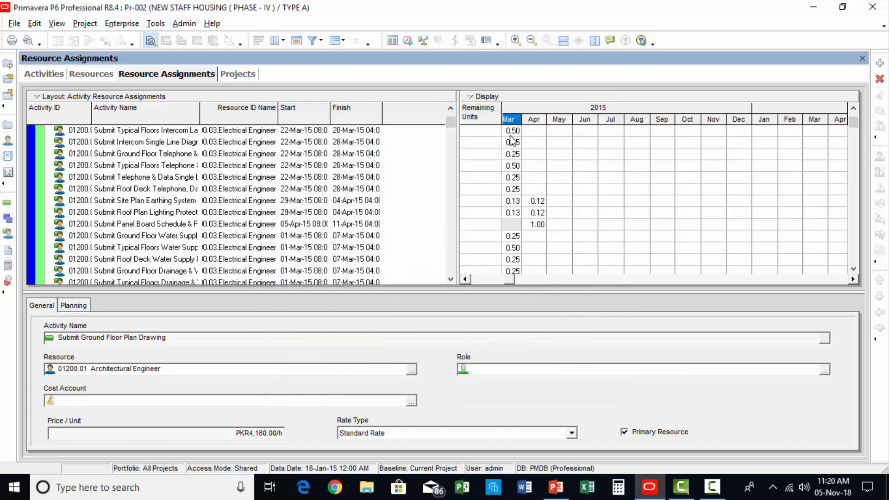
drag(528, 122, 579, 136)
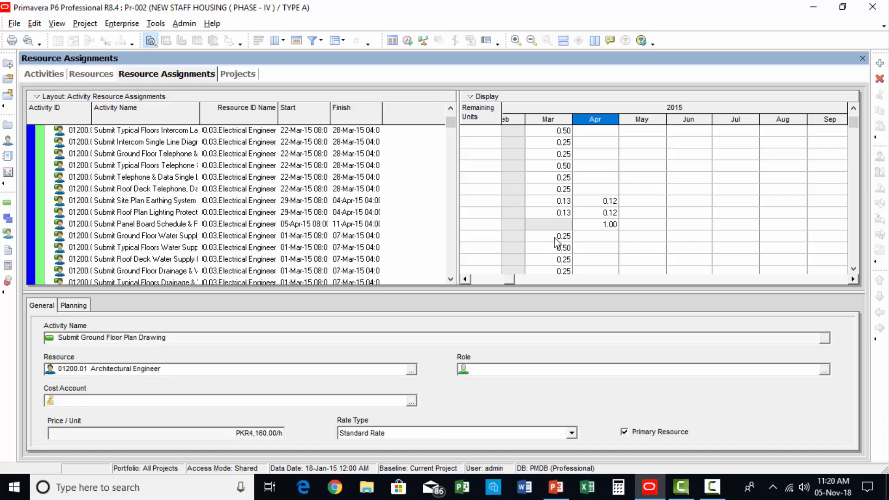
Step: Examine the monthly remaining units of the engineers, the AutoCAD draftsman and the material resources further down the assignments list
scroll(274, 233, down, 2)
scroll(273, 233, up, 4)
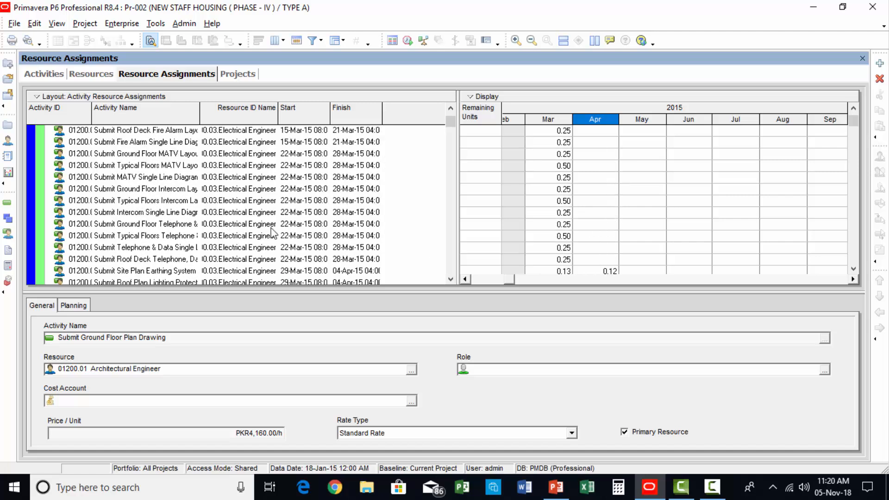
scroll(273, 233, up, 4)
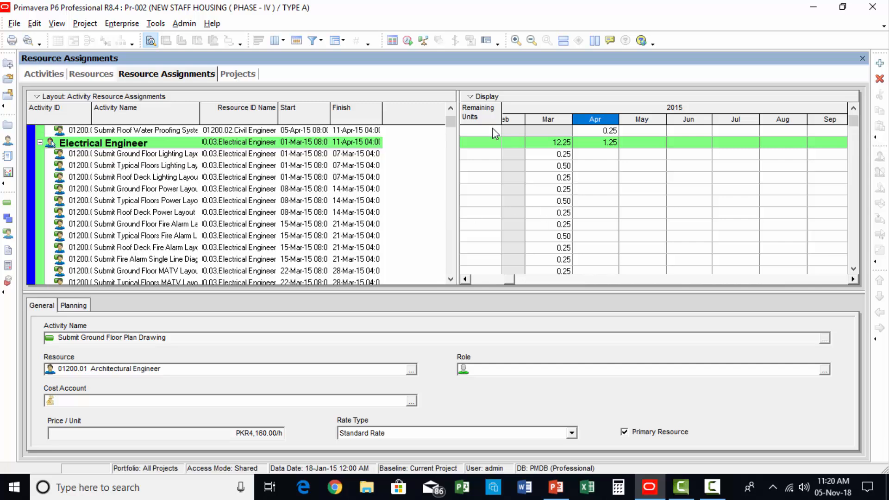
scroll(390, 224, down, 10)
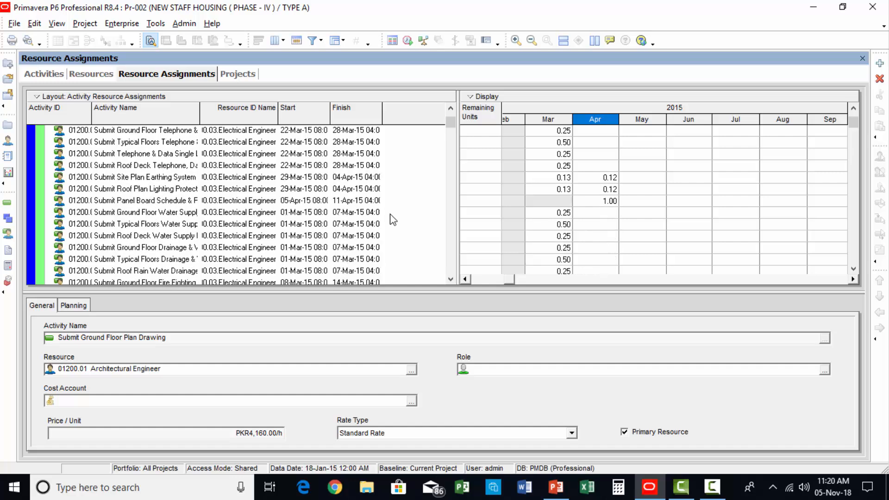
scroll(427, 238, down, 4)
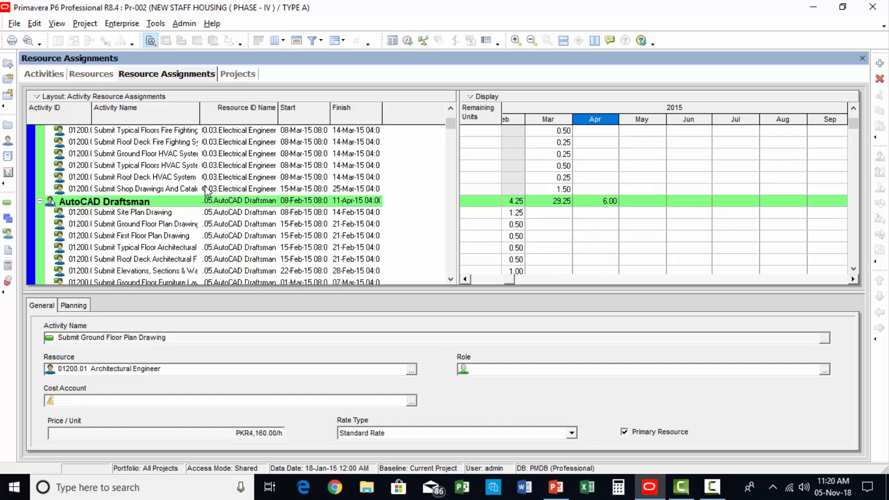
scroll(224, 205, down, 2)
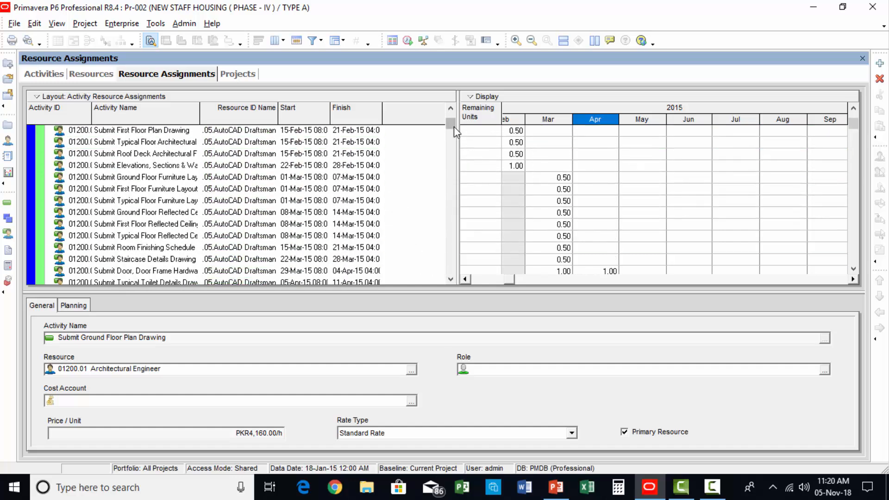
drag(454, 126, 458, 204)
scroll(286, 200, down, 12)
scroll(139, 245, down, 2)
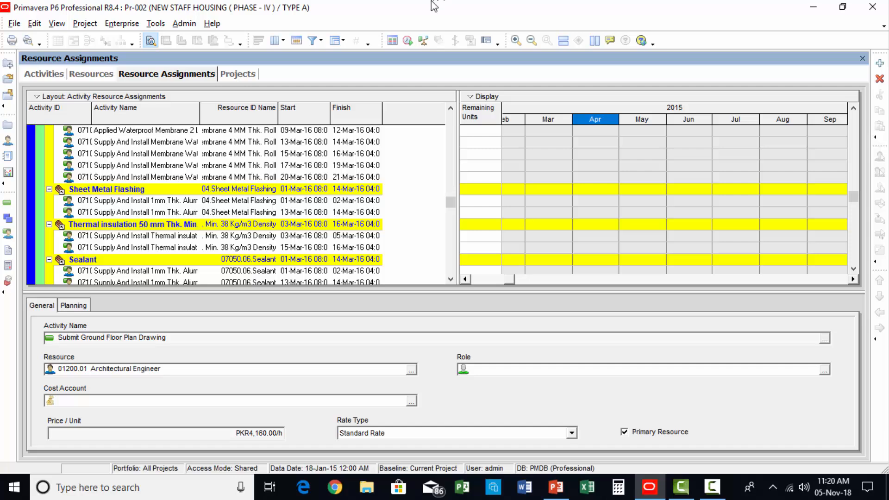
Step: Filter the resource assignments to rows where Resource Type equals Material
click(314, 41)
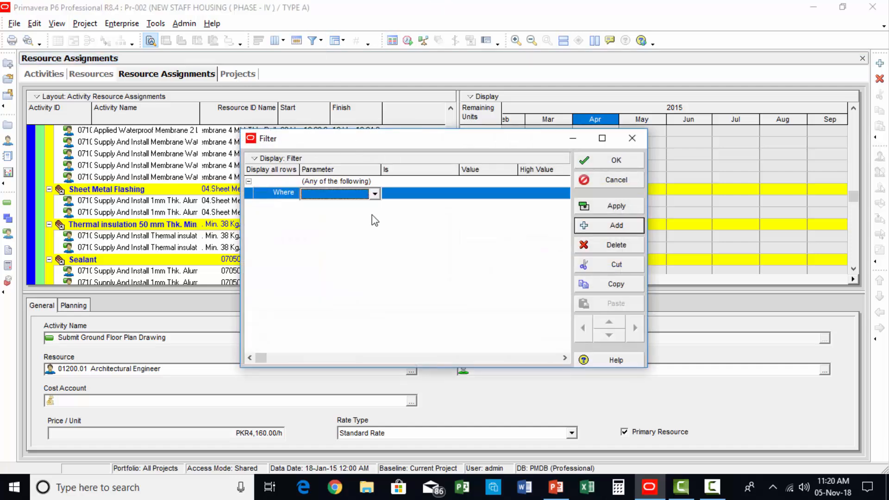
click(375, 194)
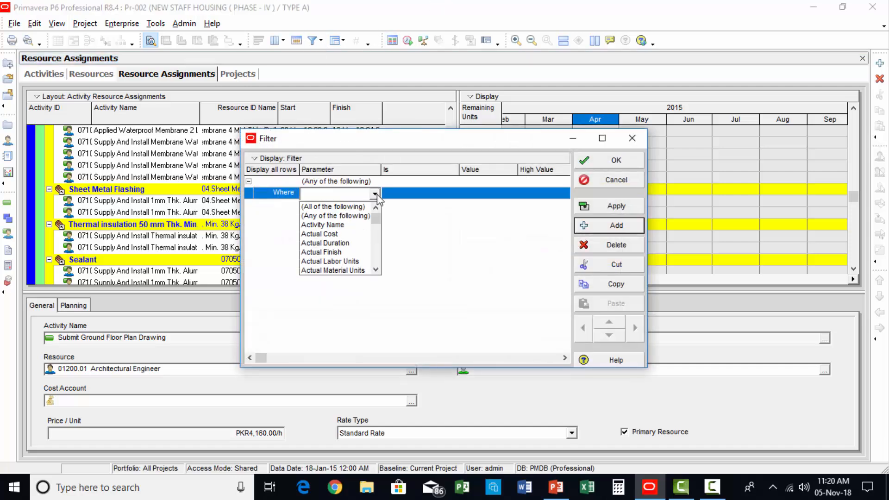
key(r)
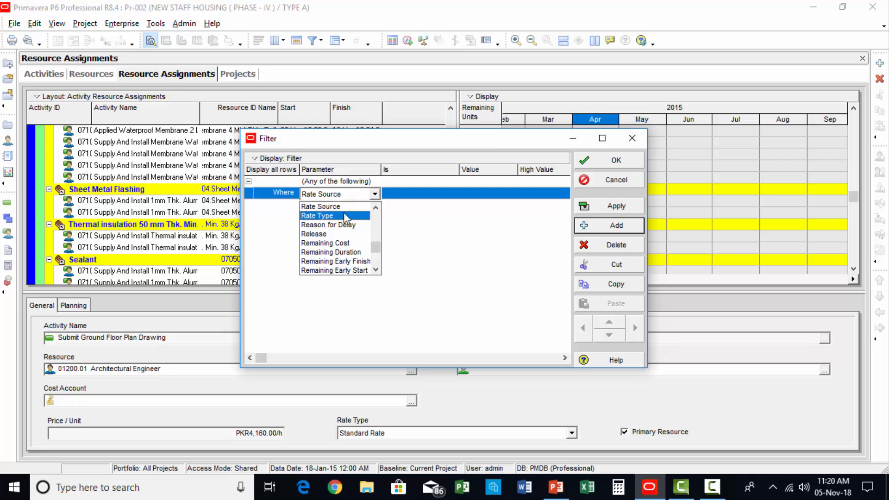
click(376, 269)
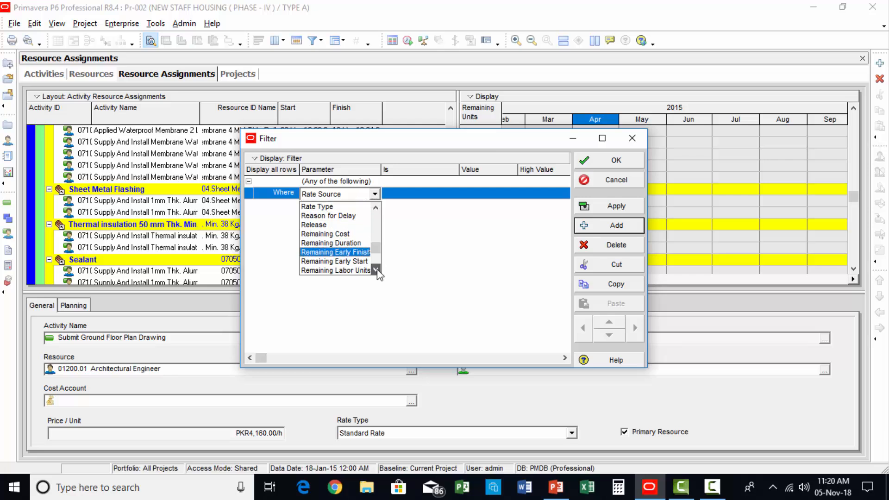
click(377, 270)
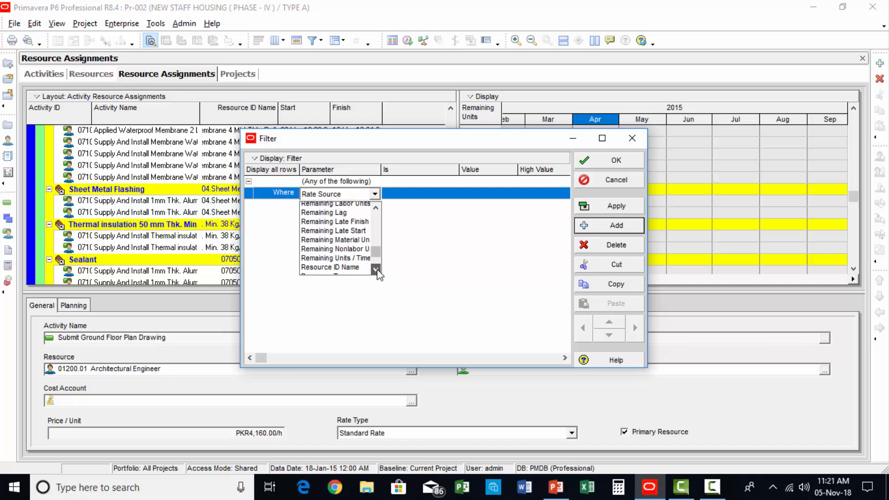
click(377, 270)
click(376, 270)
click(336, 217)
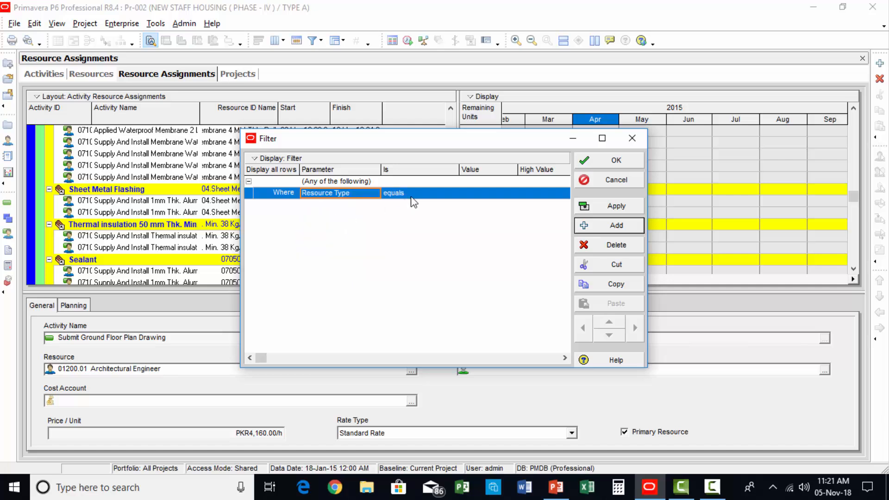
click(420, 196)
click(486, 195)
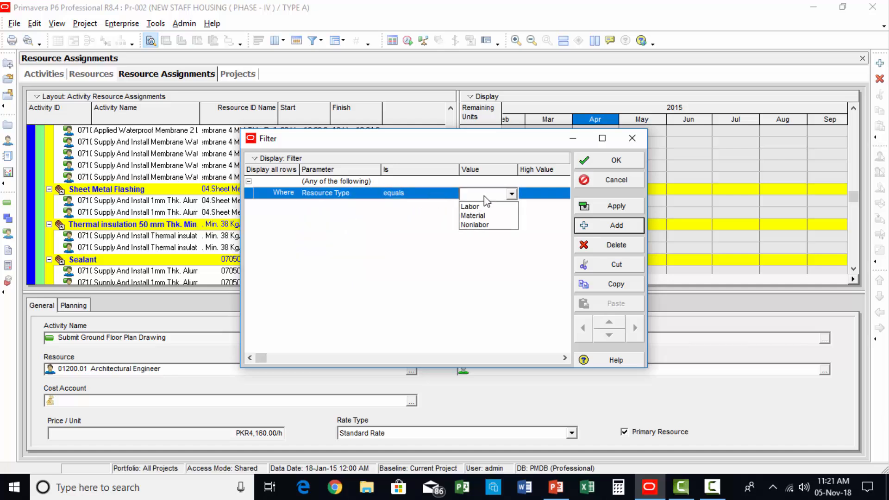
click(482, 216)
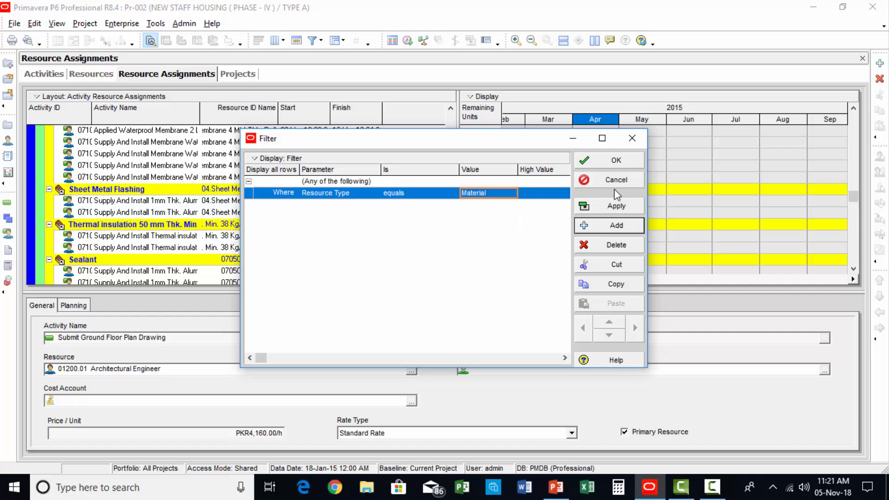
click(616, 205)
click(610, 160)
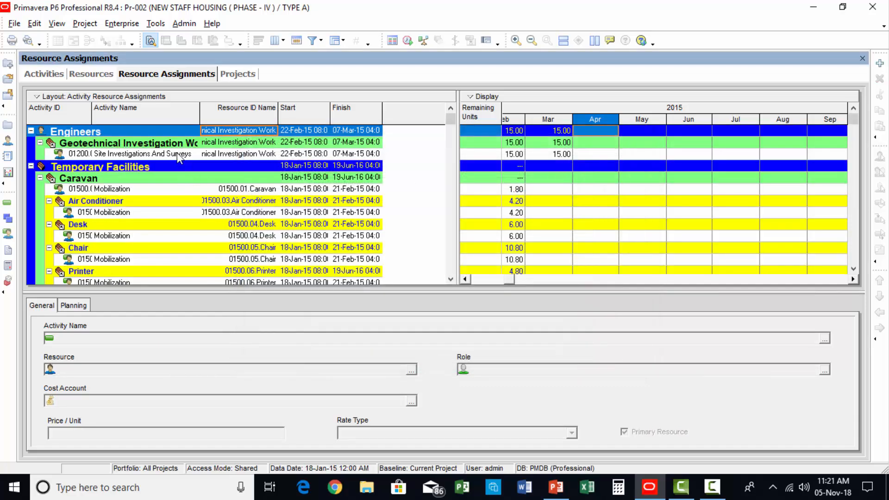
Step: Examine the filtered assignments from the temporary facilities down to the ready mix concrete and block materials with their monthly remaining units
scroll(144, 157, down, 8)
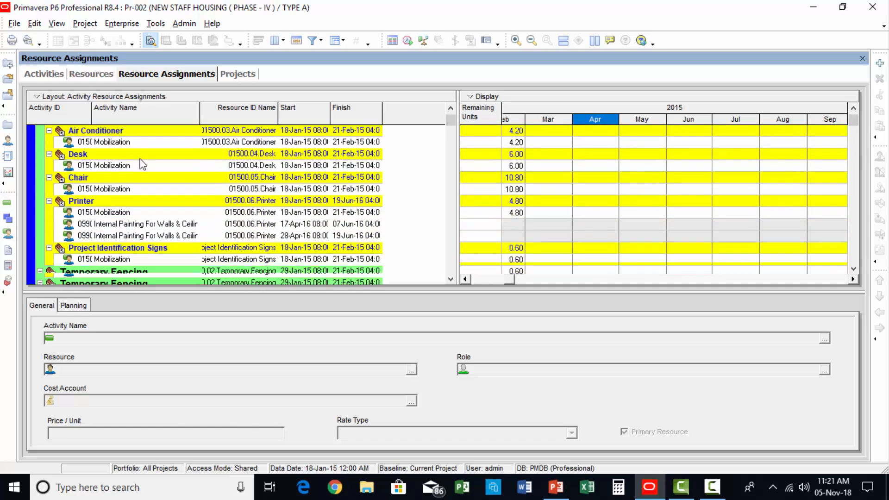
scroll(169, 218, down, 1)
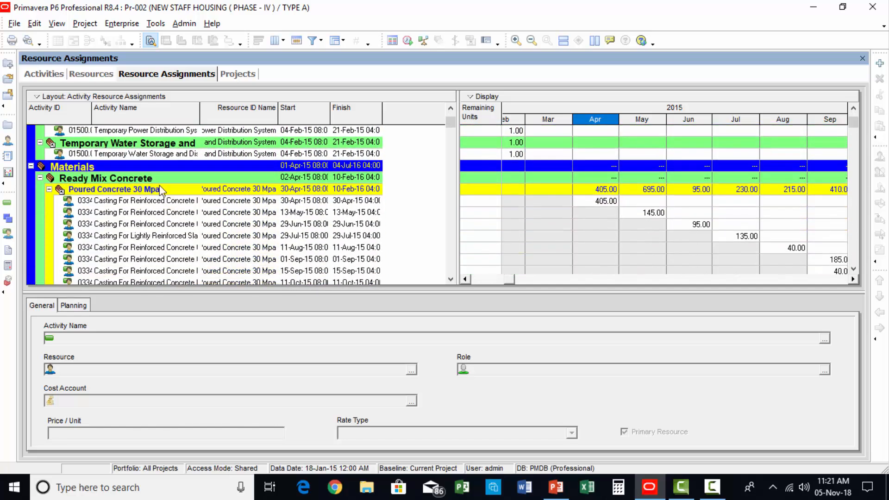
scroll(153, 213, down, 8)
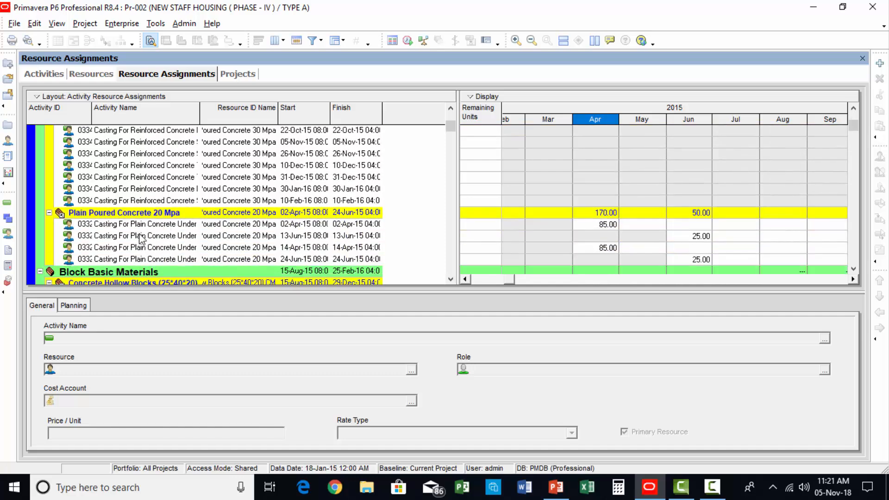
scroll(127, 243, down, 2)
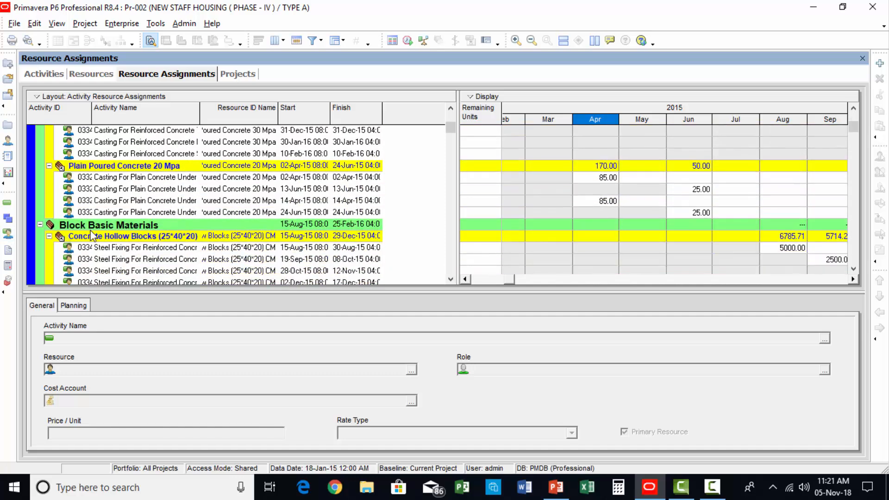
scroll(174, 221, down, 3)
scroll(176, 225, down, 6)
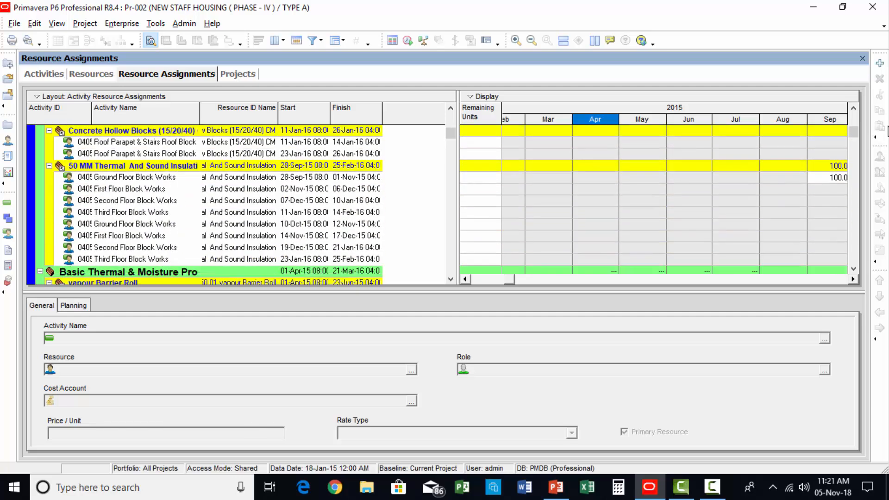
Step: Examine the late 2015 and early 2016 monthly units of the sound insulation, vapour barrier, bituminous and waterproofing materials
click(472, 278)
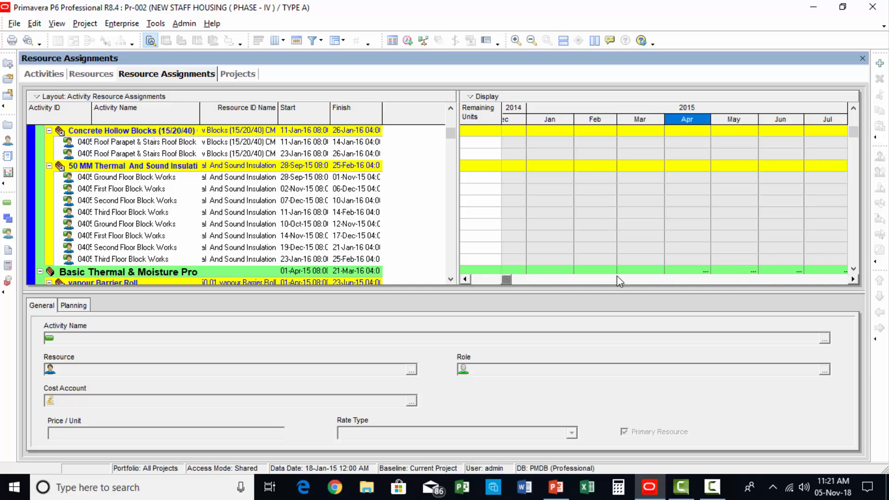
click(852, 278)
click(852, 279)
click(852, 278)
click(853, 279)
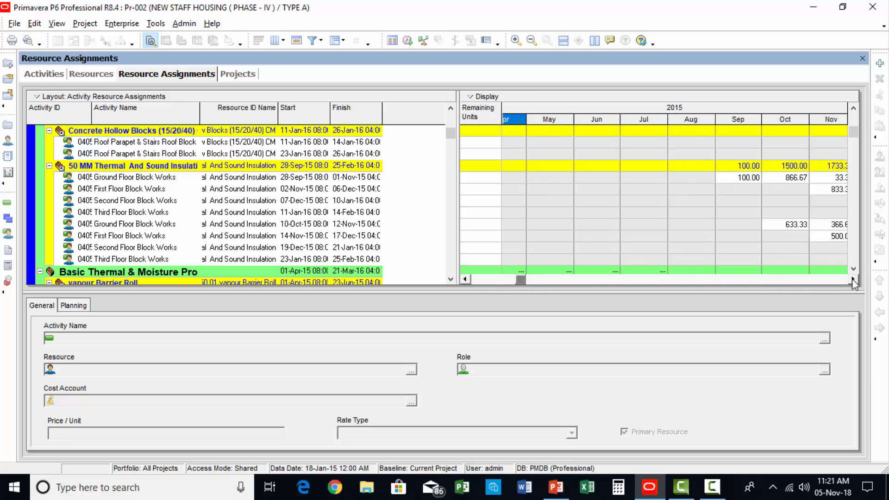
click(852, 278)
click(852, 278)
click(852, 279)
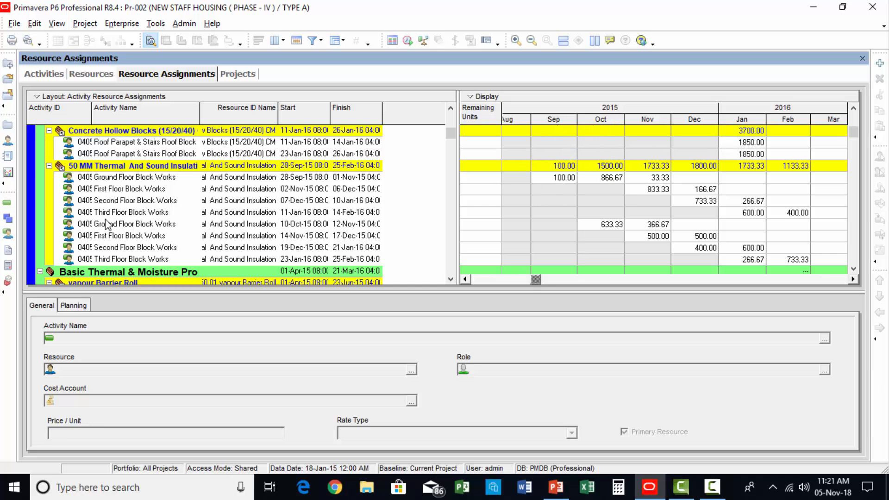
click(451, 280)
click(450, 279)
click(450, 280)
click(451, 279)
click(450, 279)
click(451, 279)
click(450, 279)
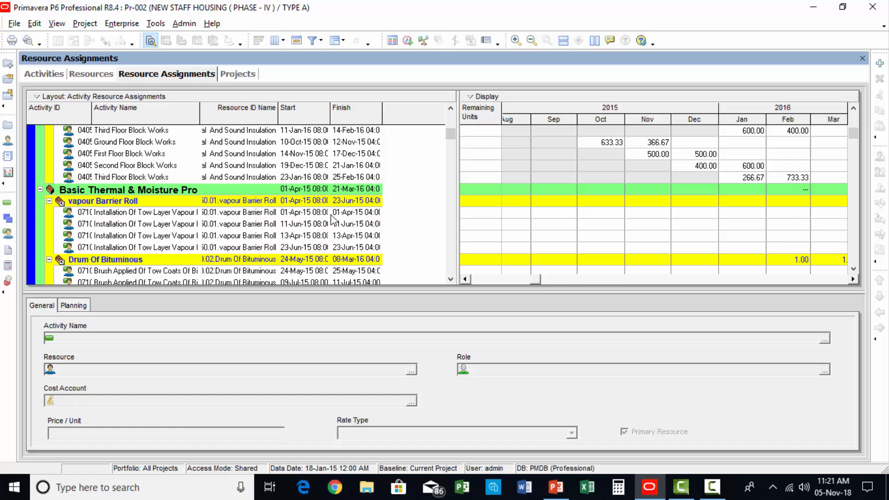
scroll(254, 227, down, 2)
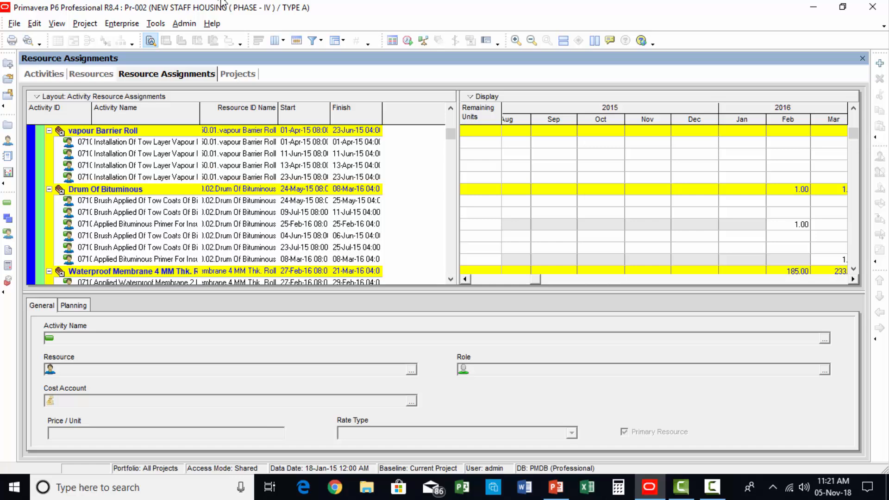
Step: Change the resource assignments filter's parameter to Resource ID Name with the condition "is under"
click(313, 40)
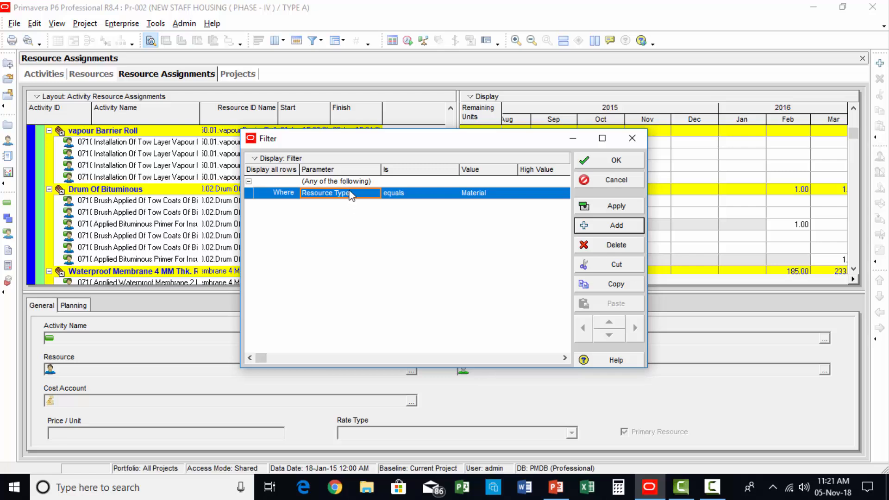
click(352, 194)
key(r)
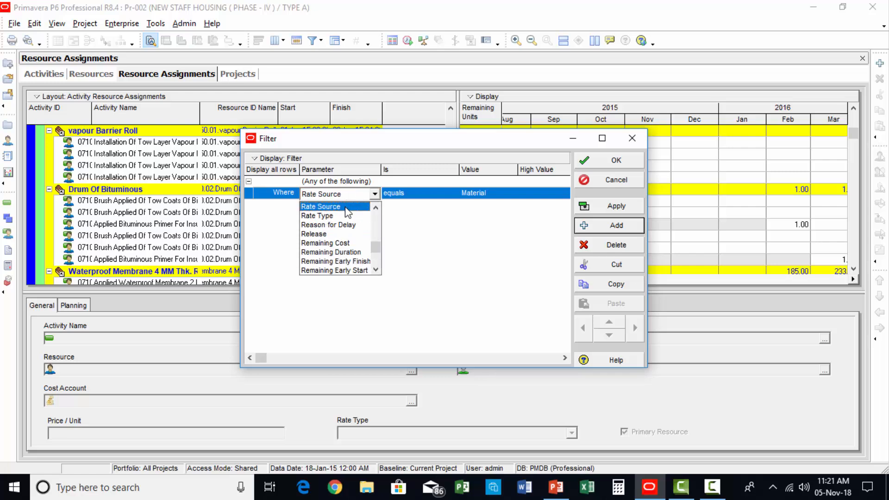
click(378, 271)
scroll(378, 273, down, 3)
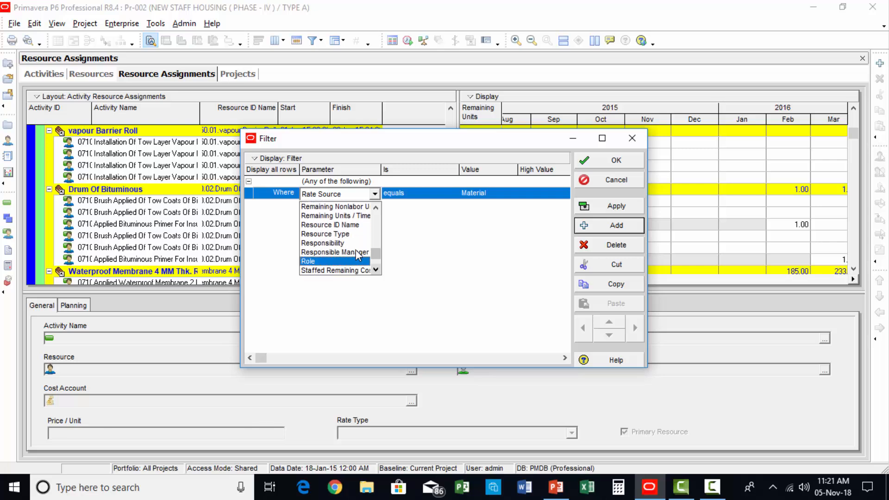
click(343, 225)
click(429, 195)
click(430, 195)
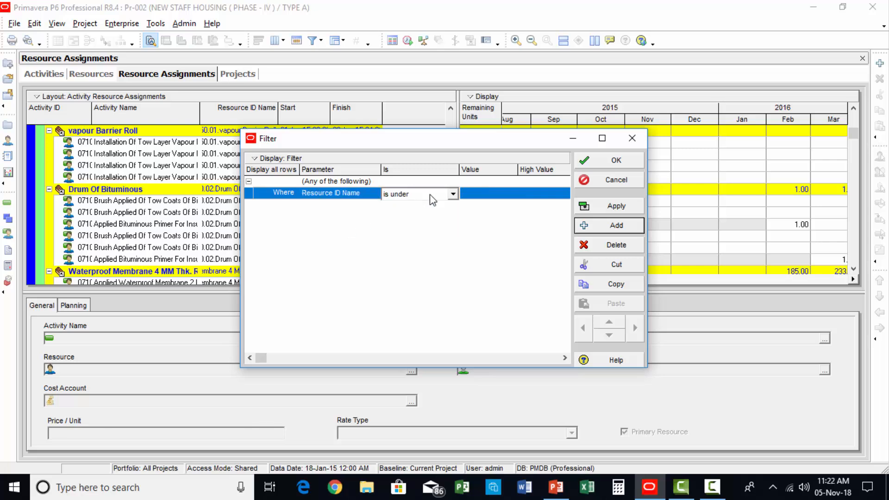
Step: Find the resource with "reb", set 01222.03 Rebar as the filter value and apply the filter
double_click(487, 195)
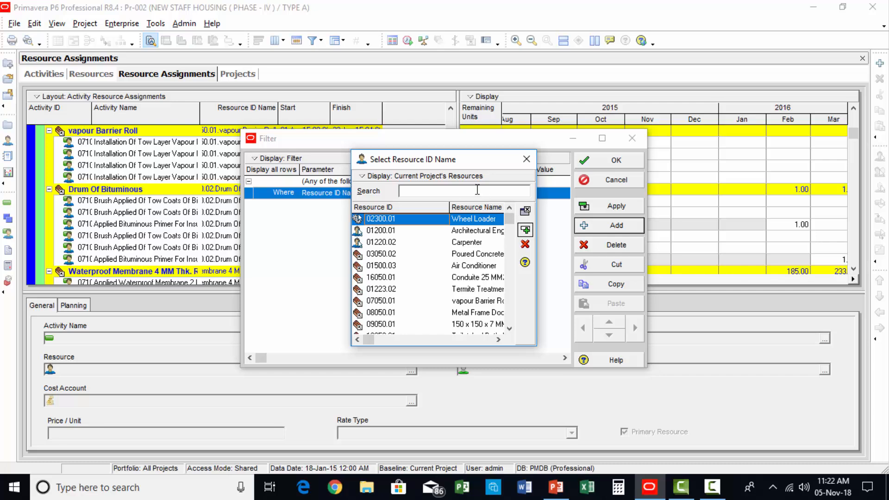
text(reb)
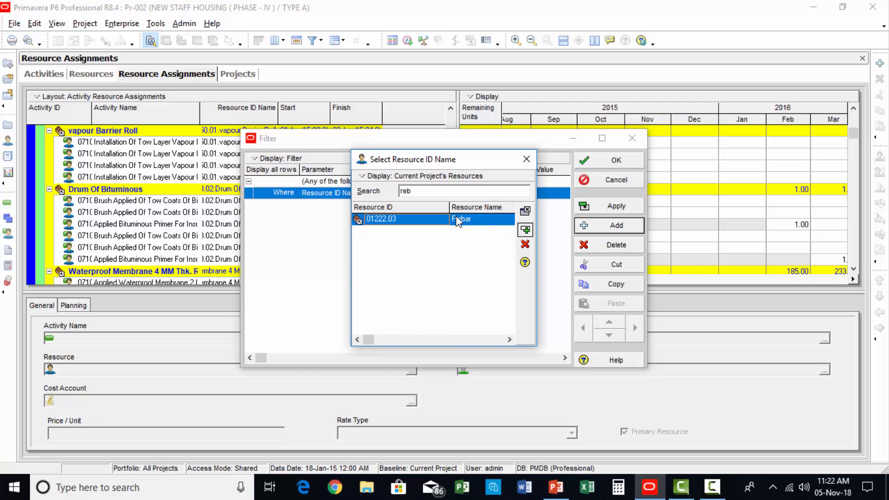
double_click(458, 221)
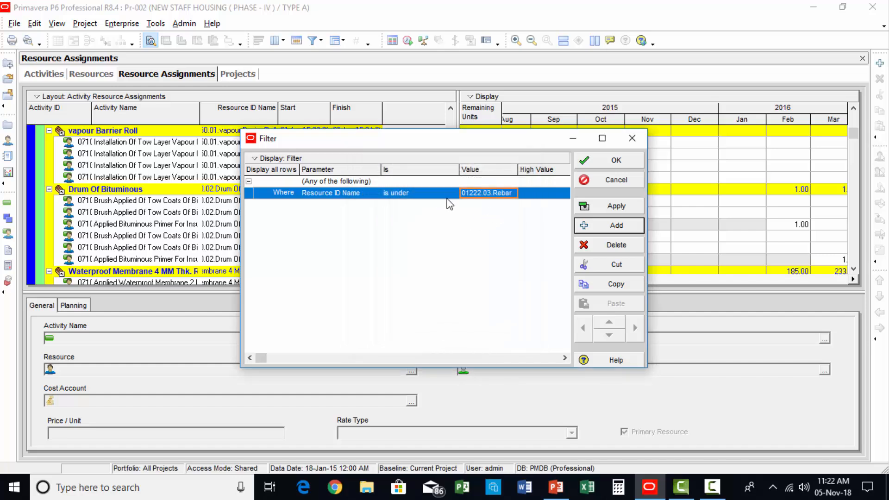
click(610, 205)
click(616, 160)
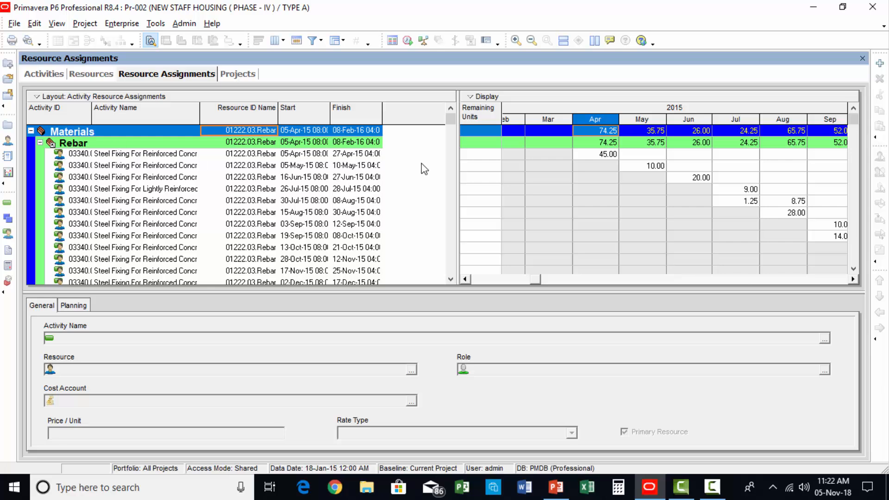
Step: Widen the Activity Name column and select the May 2015 units of the rebar assignment for the column necks steel fixing
mouse_move(455, 121)
mouse_down()
mouse_move(465, 280)
mouse_move(465, 124)
mouse_move(456, 117)
mouse_up()
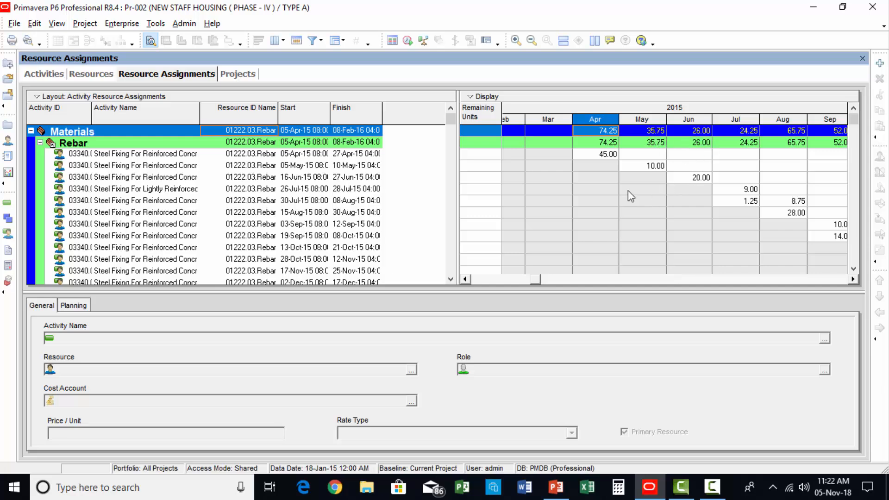
click(641, 172)
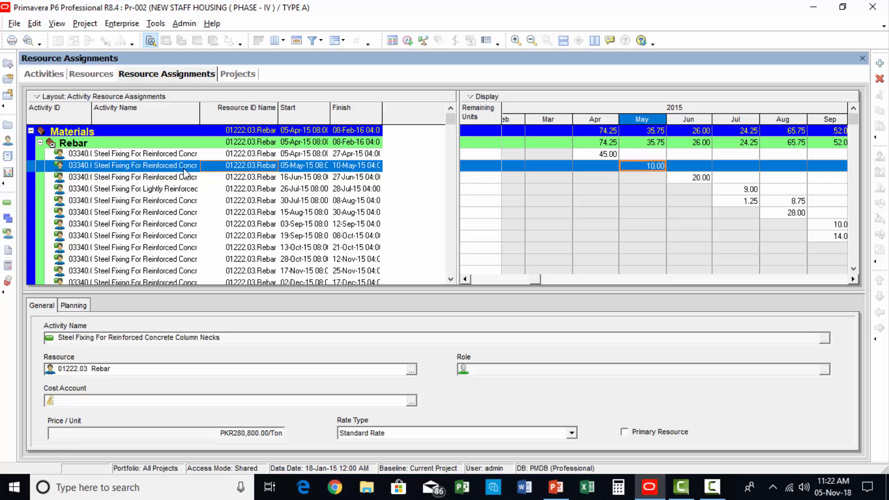
drag(200, 124, 233, 125)
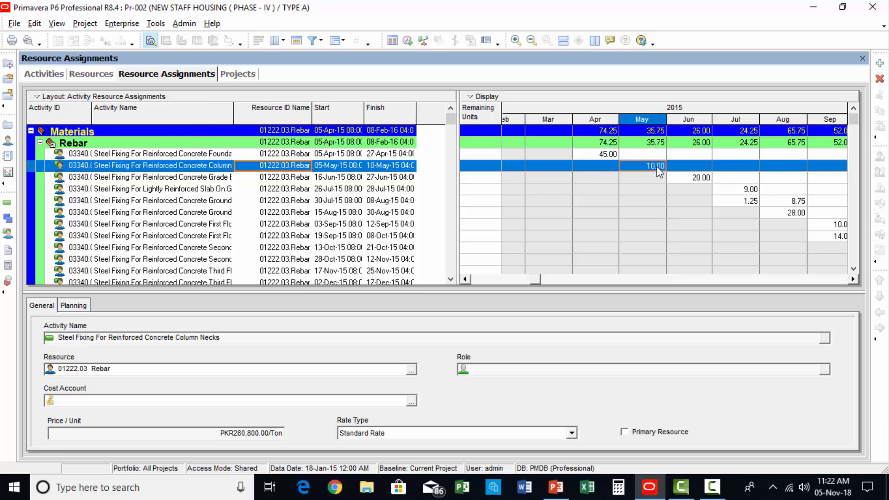
click(657, 168)
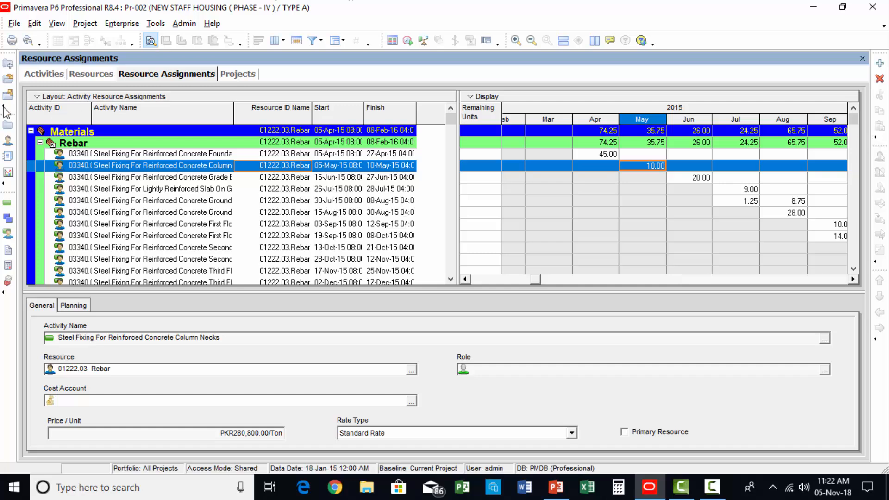
Step: Open the print preview of the rebar assignments and its page setup, keeping Letter as the paper size
click(26, 41)
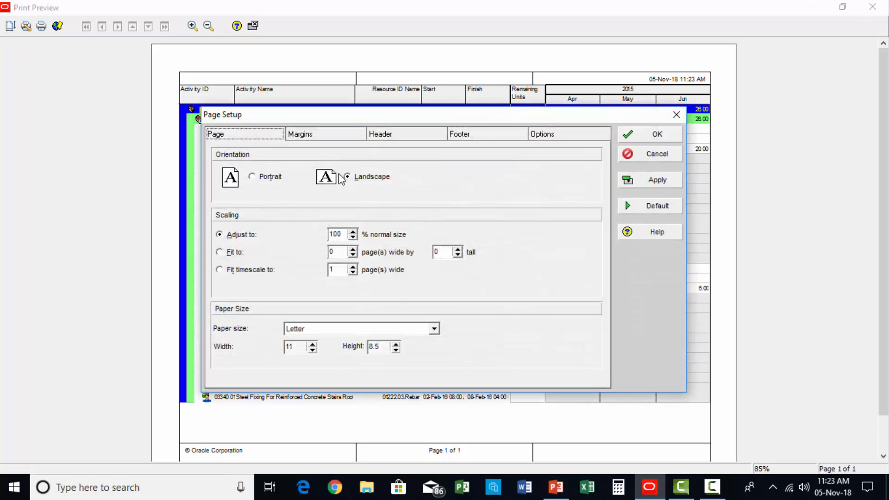
click(255, 139)
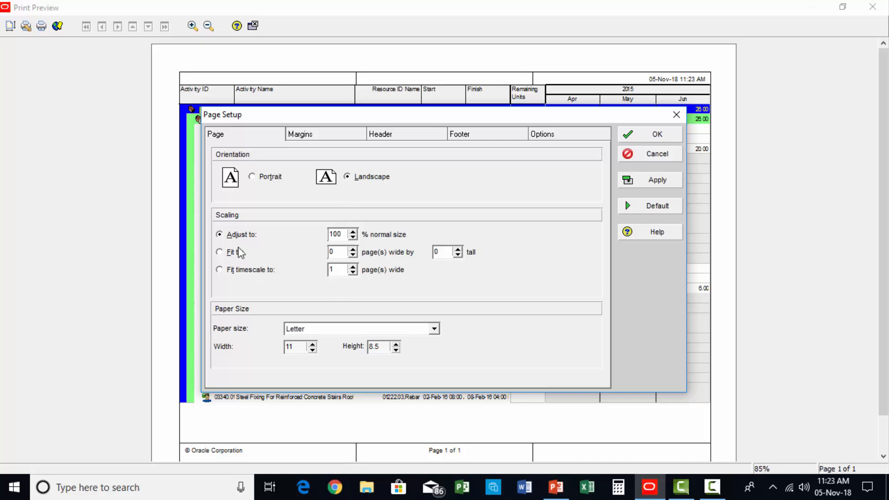
click(315, 333)
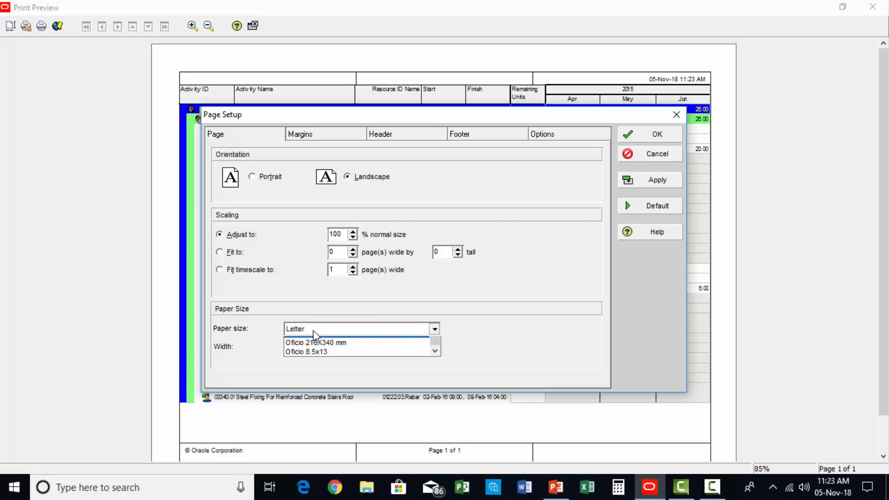
click(313, 333)
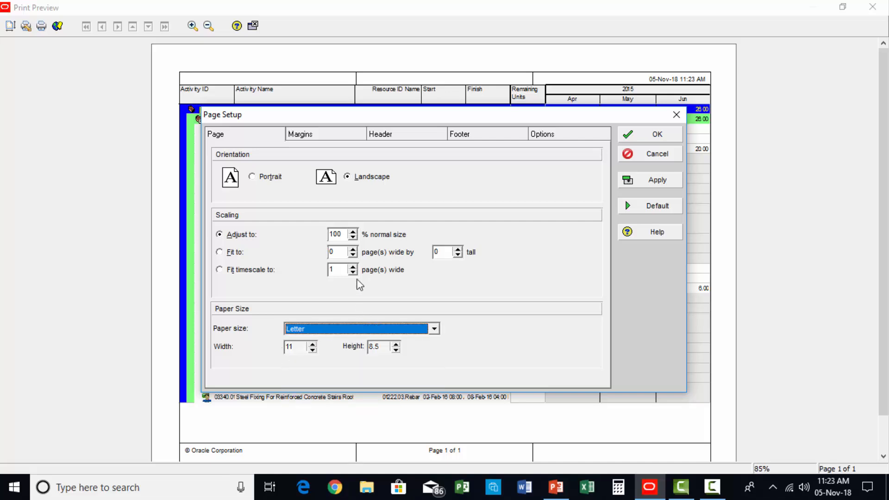
Step: Review the page setup's margins, header, footer and print options, leaving Spreadsheet included in the printout
click(315, 133)
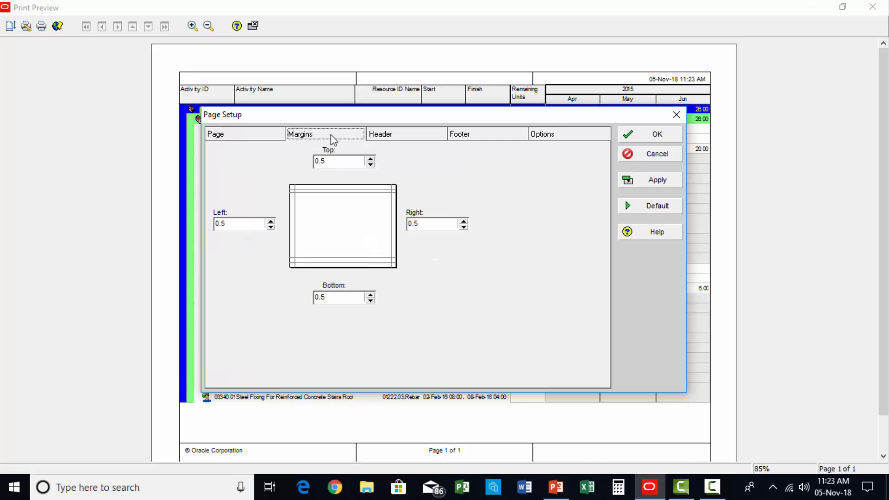
click(390, 138)
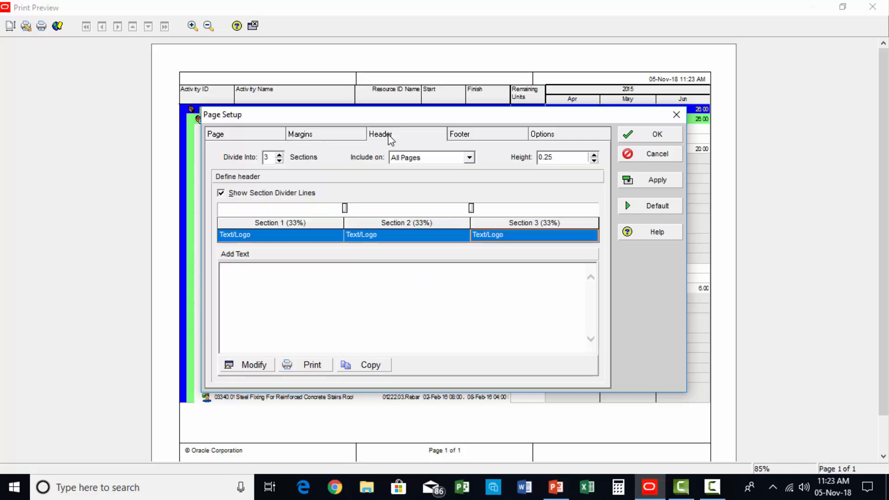
click(463, 138)
click(547, 135)
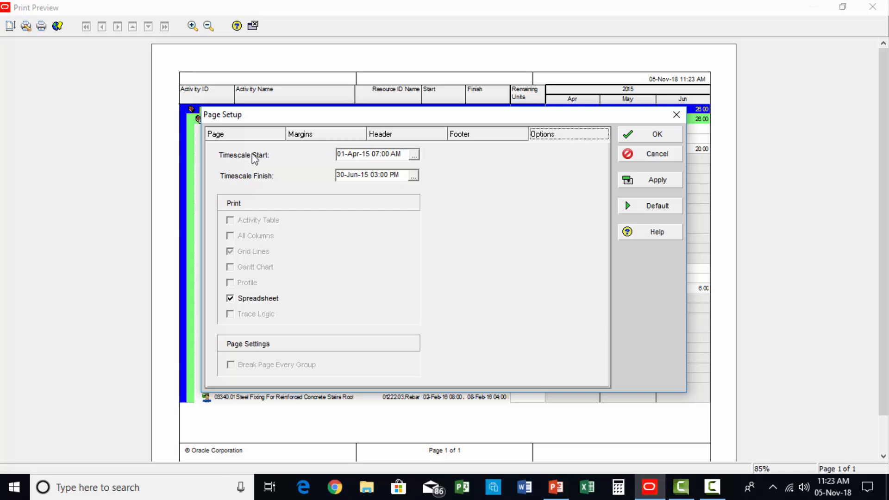
click(233, 301)
click(231, 301)
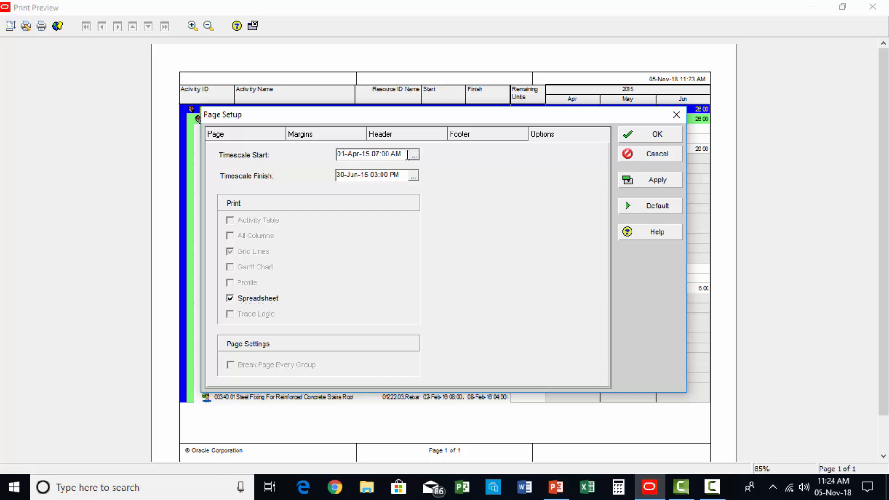
Step: Set custom dates for the printed timescale, starting 01-Apr-15 07:00 AM and finishing 30-Jun-15 03:00 PM
click(414, 156)
click(453, 262)
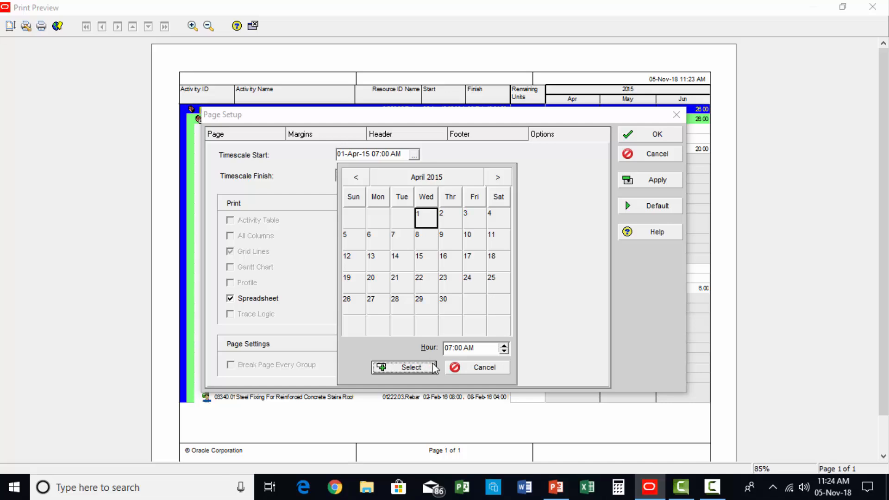
click(411, 368)
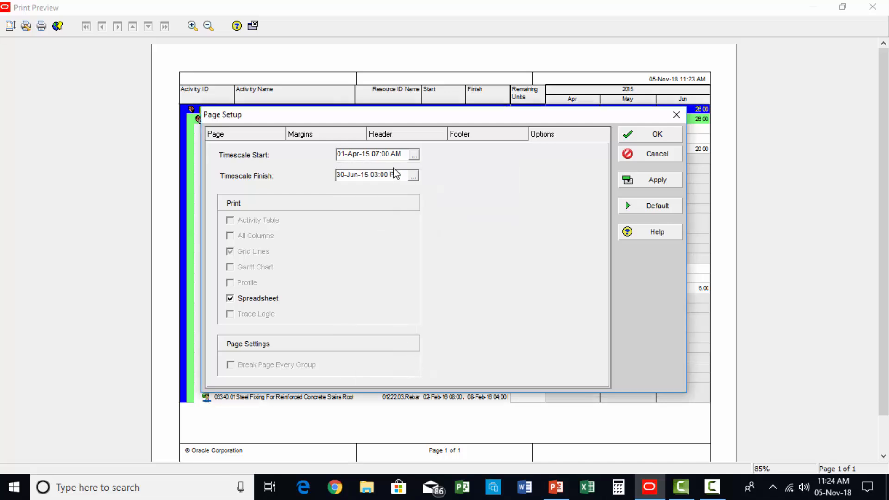
click(411, 178)
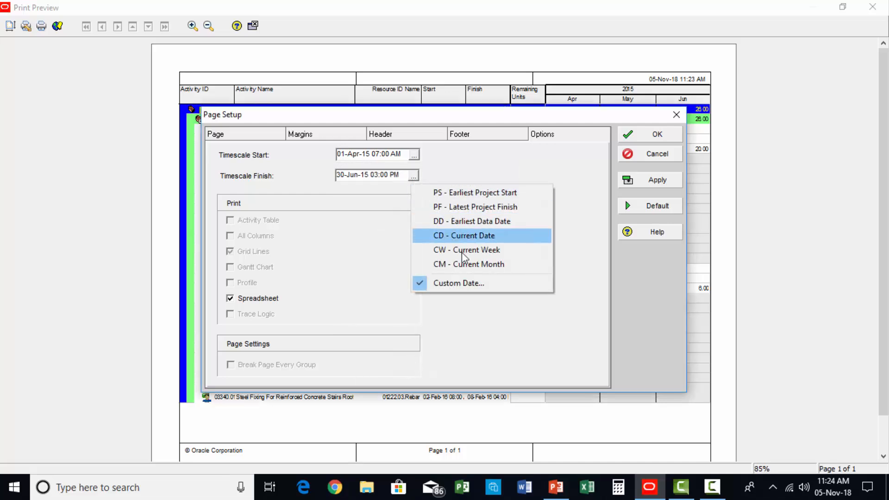
click(456, 285)
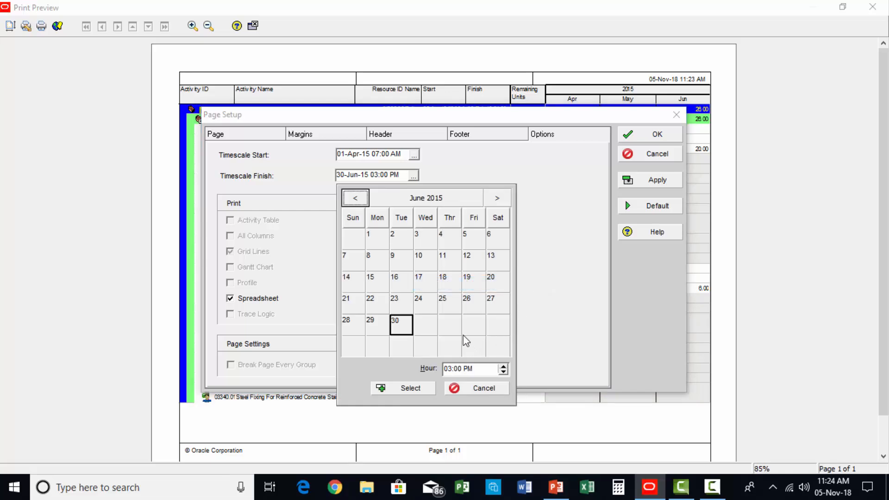
click(406, 326)
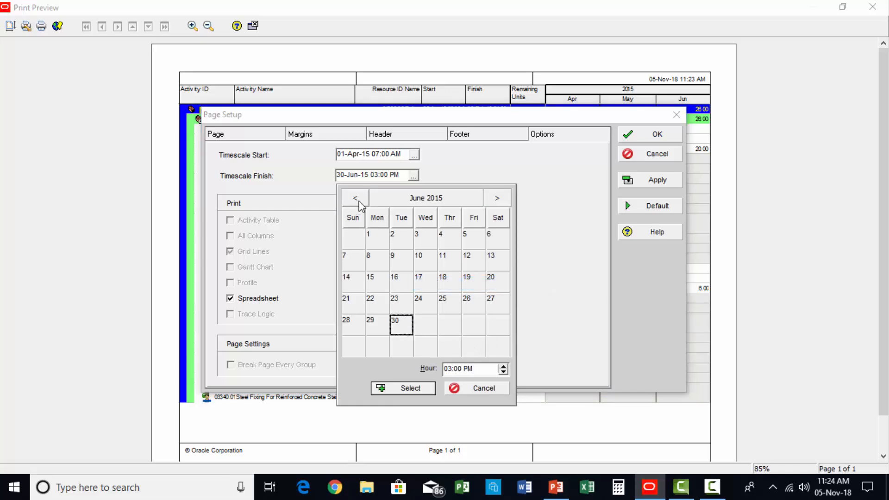
click(419, 389)
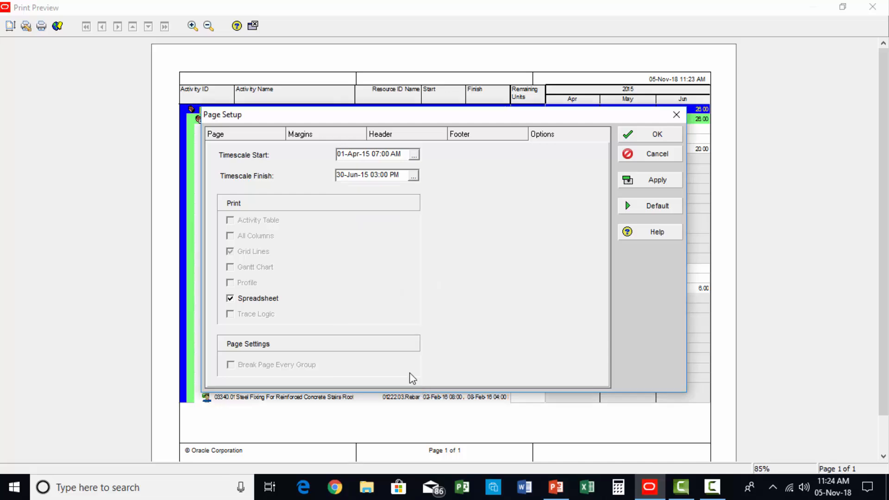
Step: Review the preset date choices for the timescale start and finish, keep the custom dates and accept the page setup
click(414, 155)
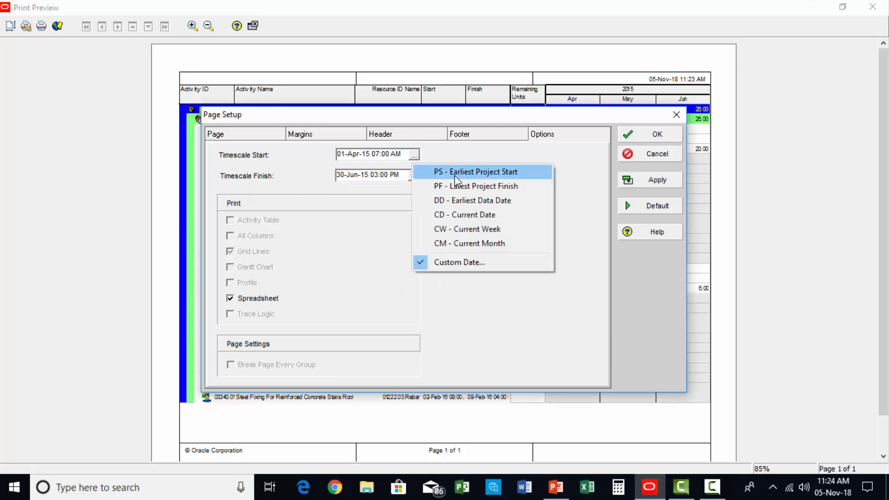
click(414, 156)
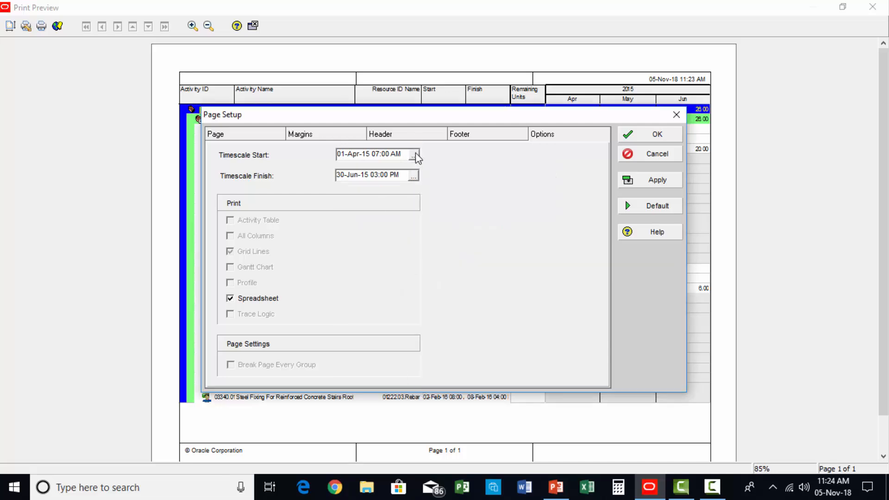
click(414, 176)
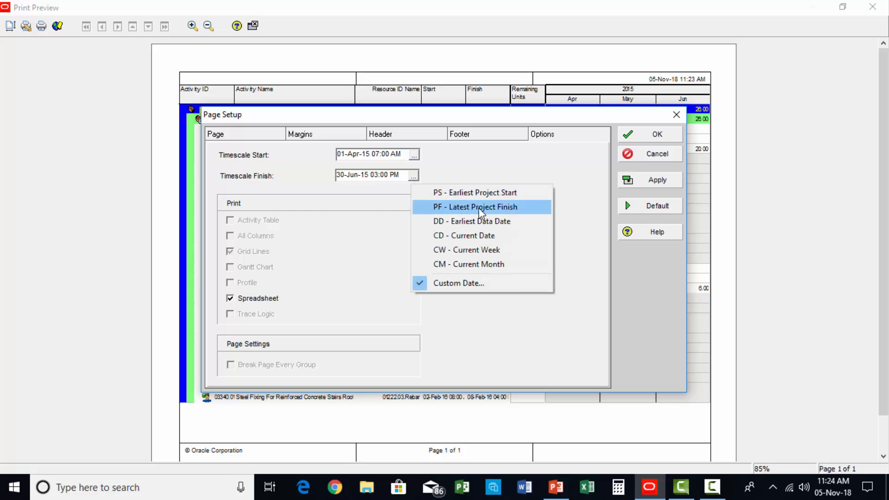
click(585, 252)
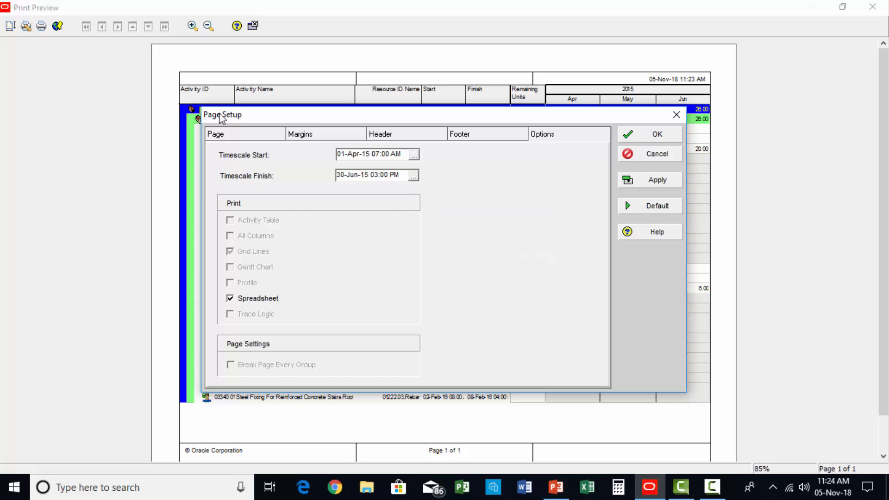
click(659, 135)
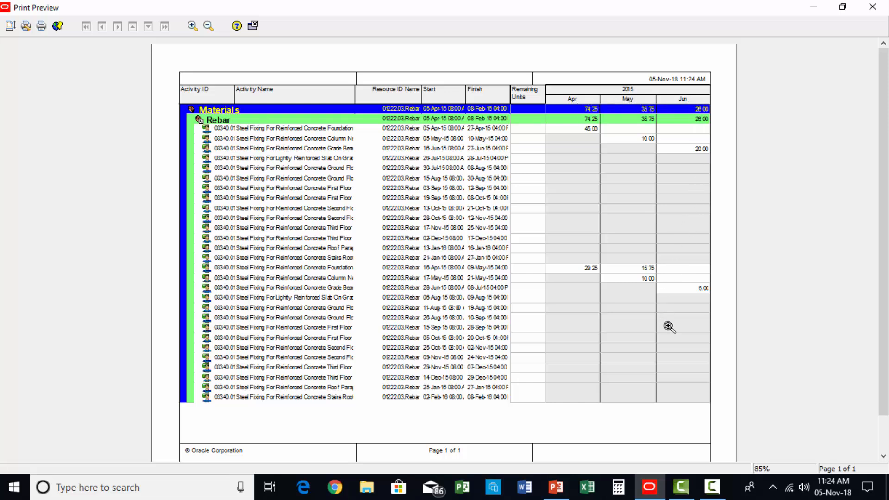
Step: Review the printers available for the report, including Microsoft Print to PDF, and leave the print preview without printing
click(42, 26)
click(434, 137)
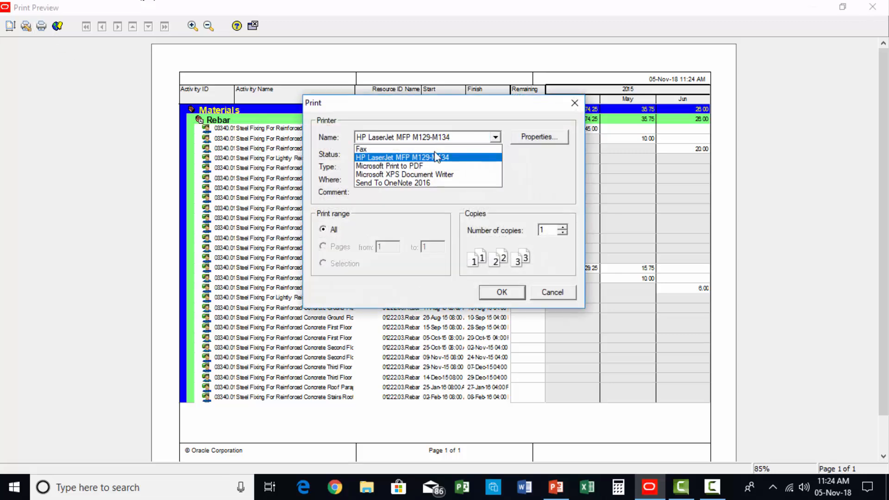
click(463, 163)
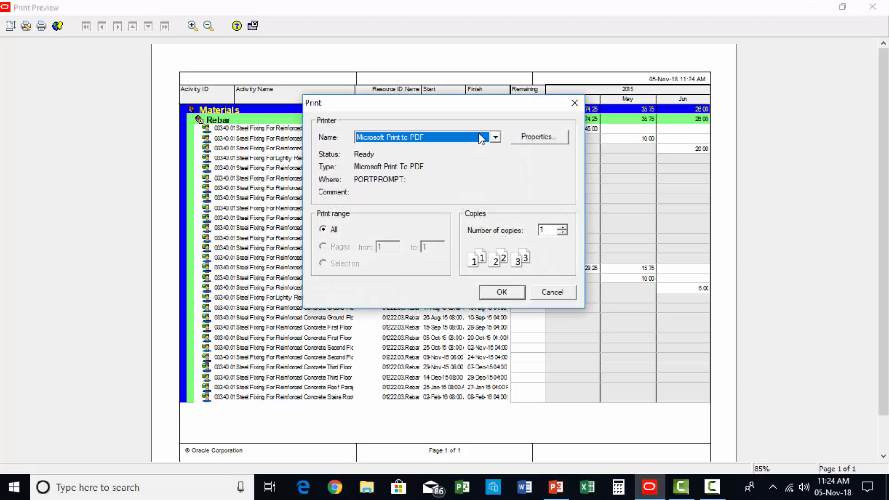
click(481, 138)
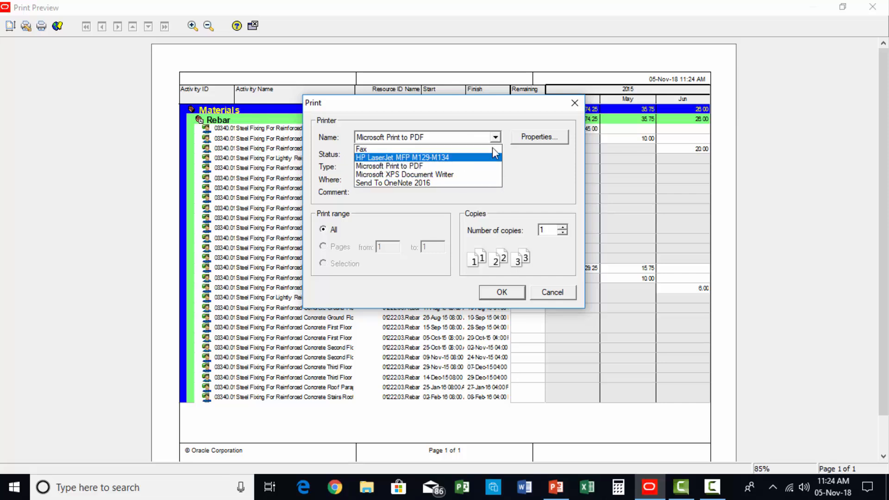
click(577, 104)
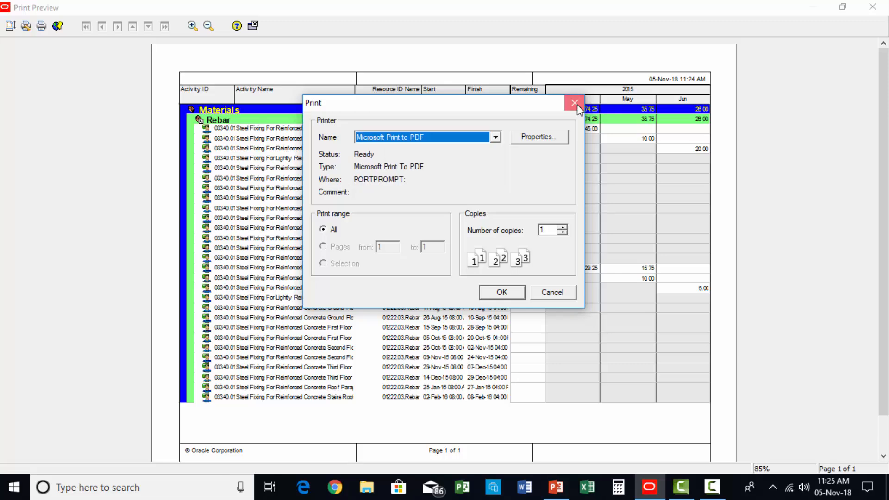
click(577, 105)
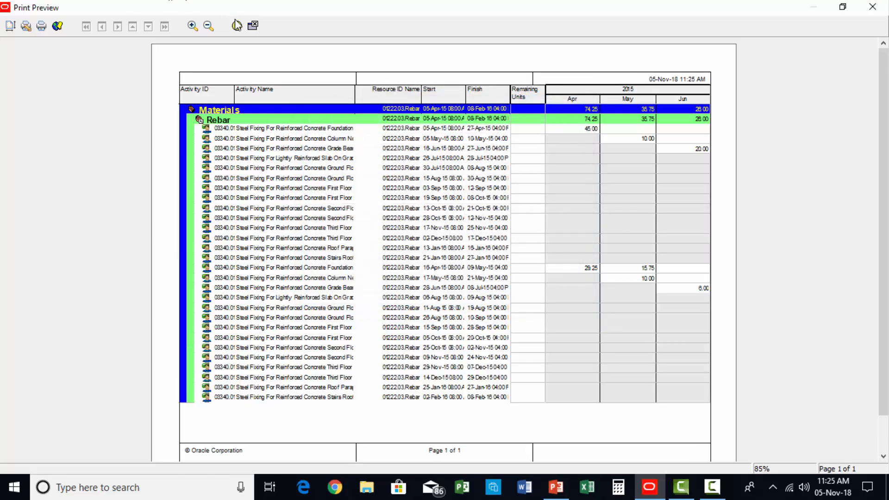
click(252, 25)
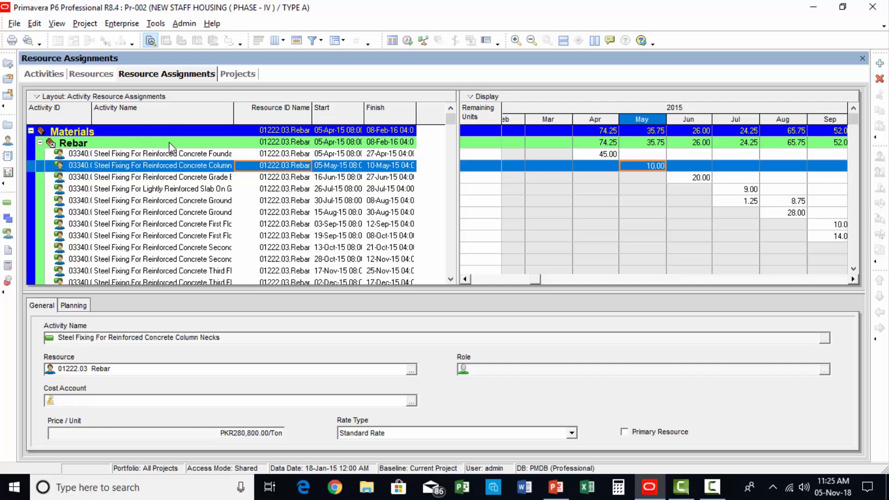
Step: Change the filter's Resource ID Name value to 03050.02 Poured Concrete, searching the resources by name, and apply it
click(313, 40)
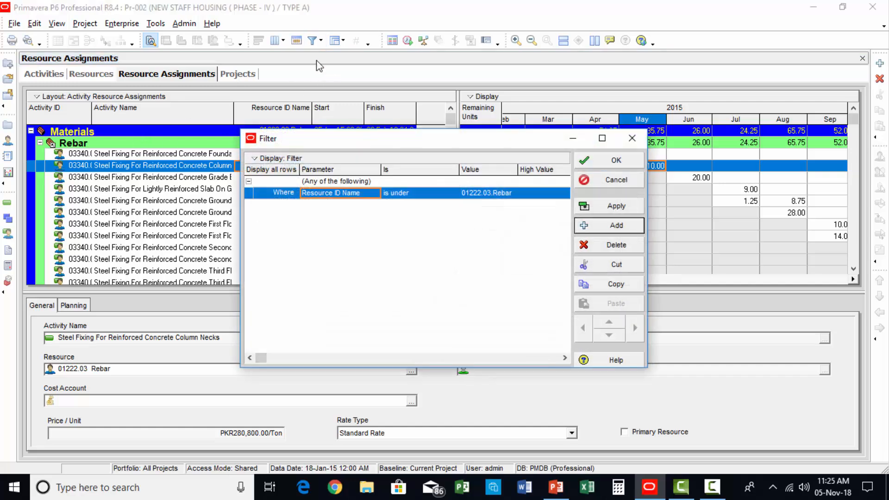
click(356, 198)
click(354, 195)
double_click(490, 195)
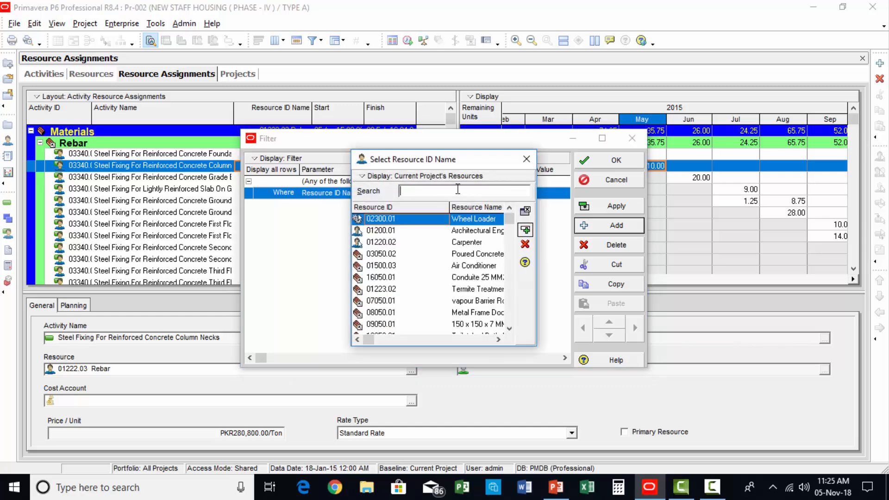
click(458, 189)
text(pou)
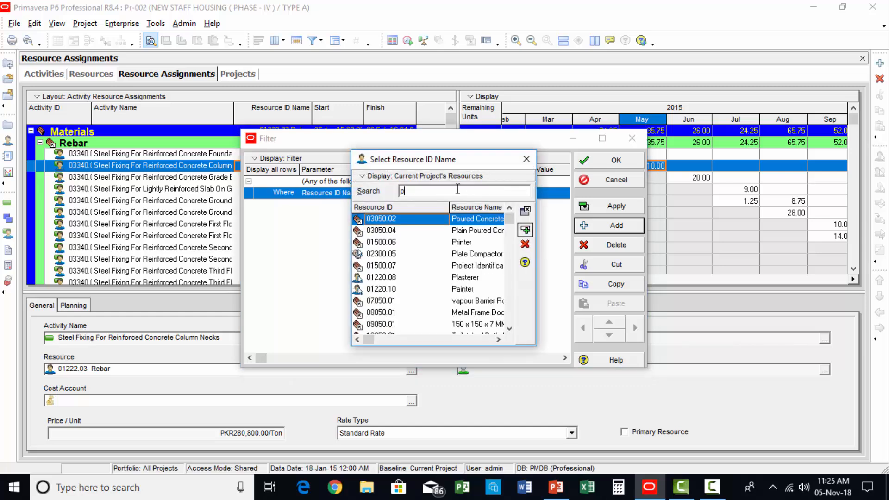
click(525, 230)
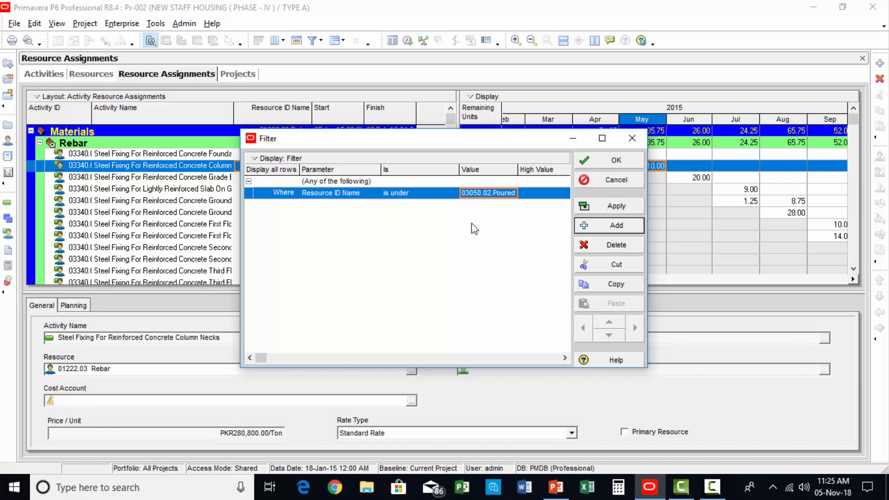
click(616, 206)
click(612, 162)
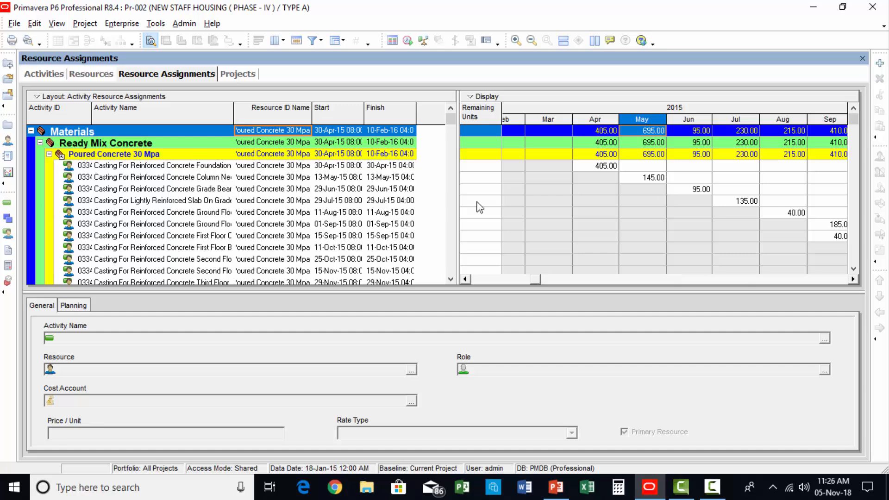
Step: Look through the poured concrete assignments and their print preview, and return to the resource assignments
scroll(718, 219, down, 2)
scroll(653, 255, up, 1)
click(29, 41)
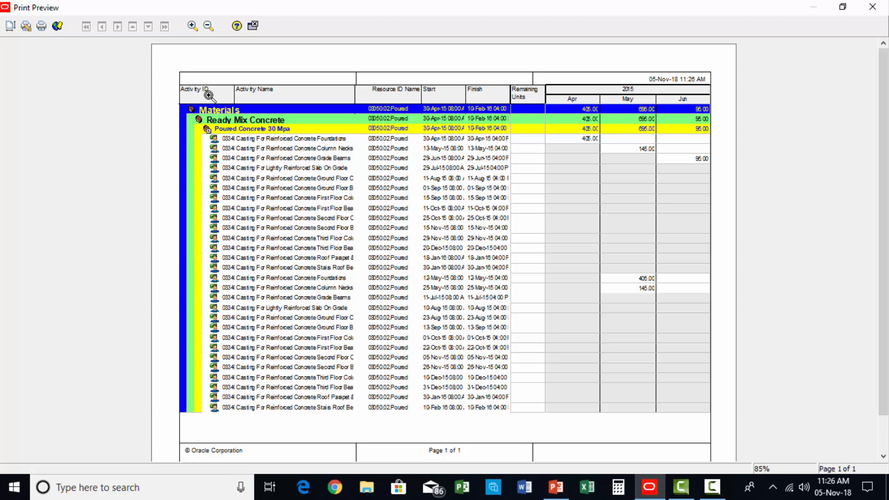
click(258, 26)
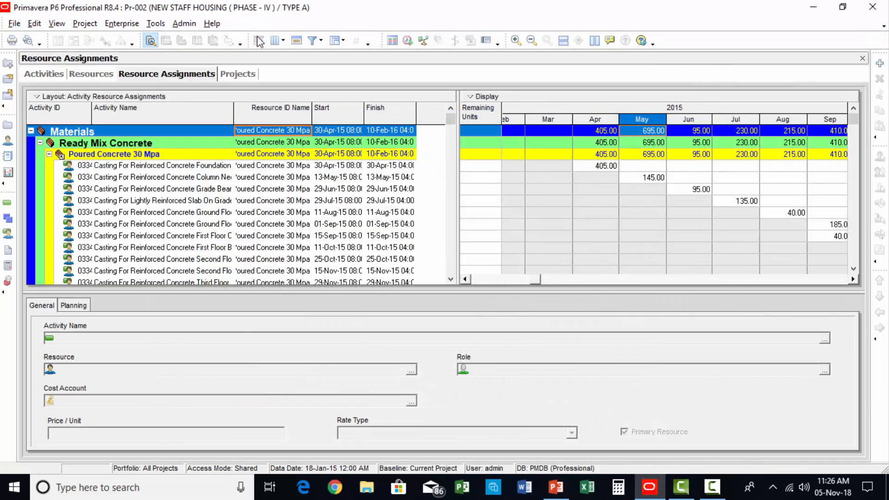
Step: Reopen the assignments filter and change its parameter from Resource ID Name to Resource Type
click(313, 40)
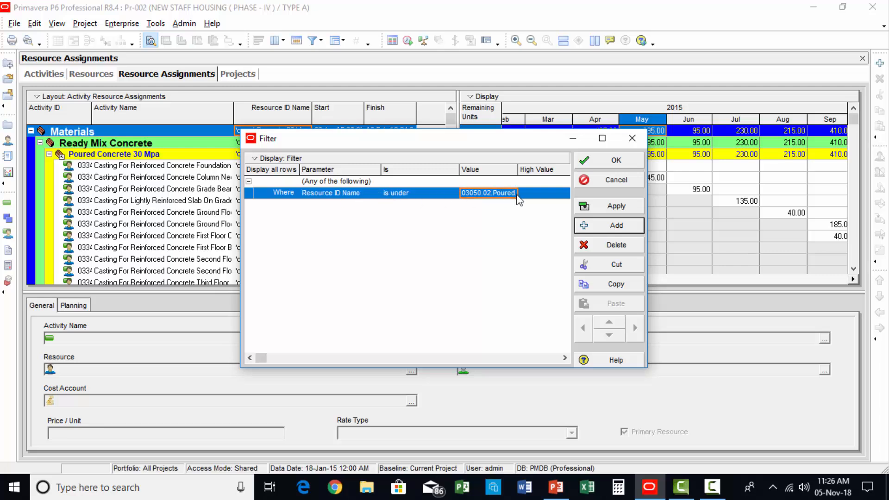
click(347, 193)
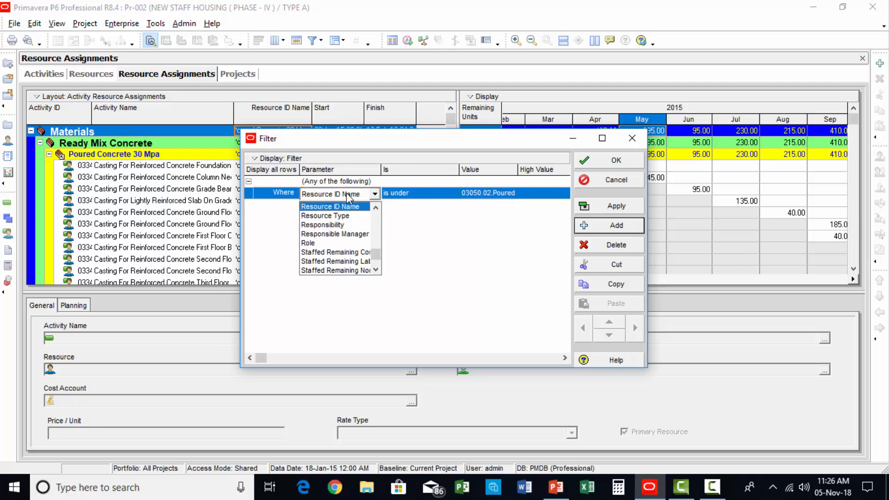
key(r)
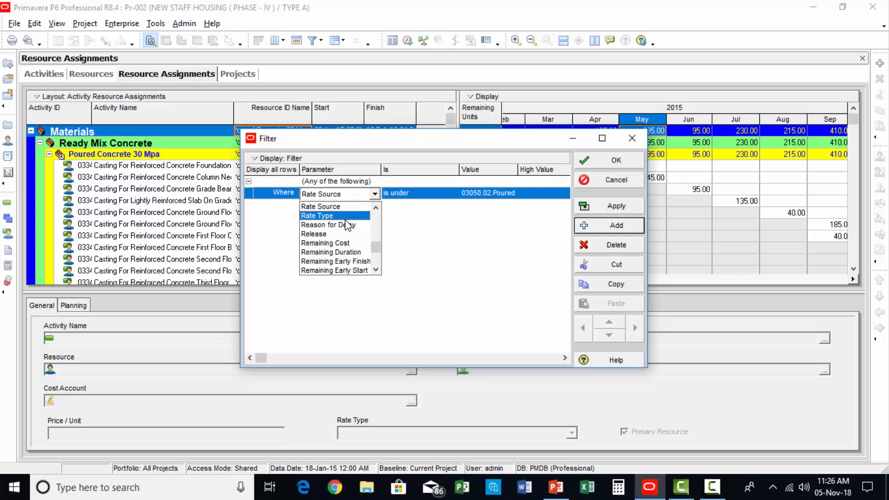
click(373, 270)
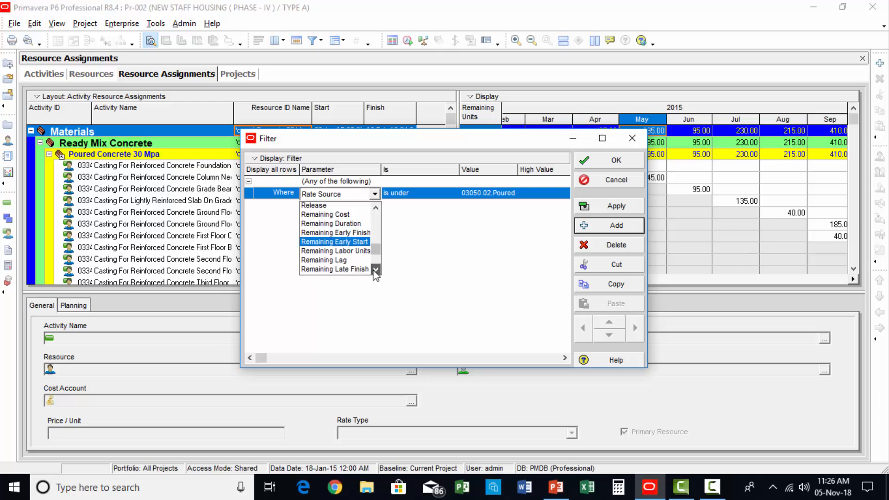
click(374, 270)
click(374, 270)
click(374, 270)
click(373, 269)
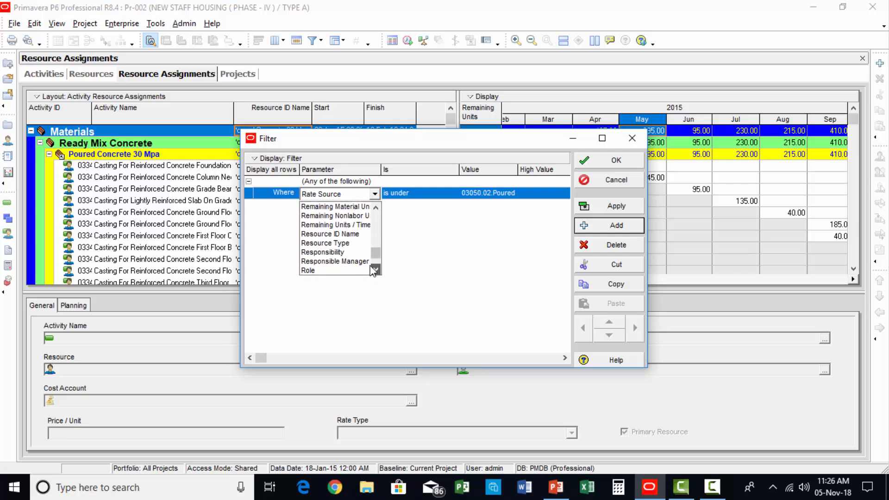
click(375, 270)
click(352, 225)
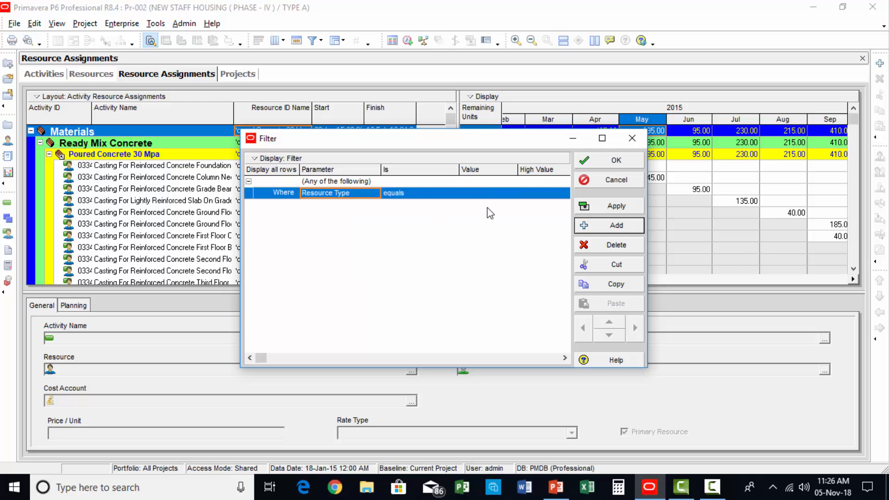
Step: Set the Resource Type filter value to Labor and apply it to the resource assignments
click(489, 194)
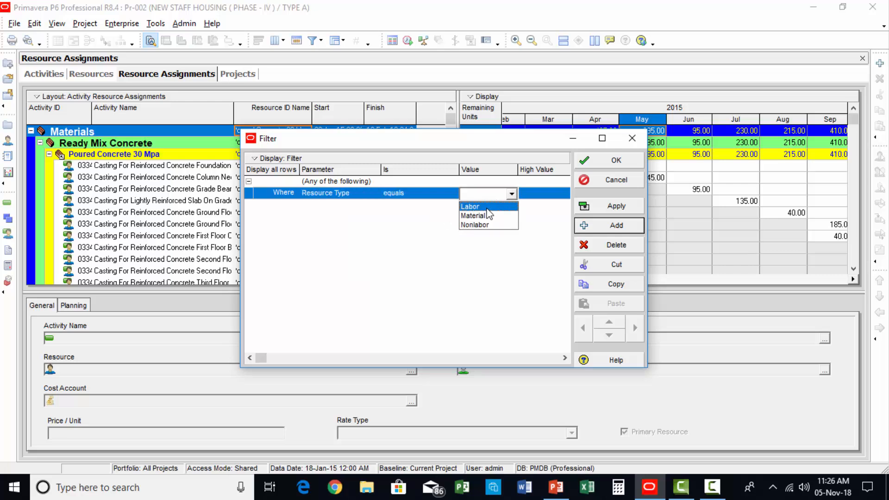
click(487, 207)
click(614, 206)
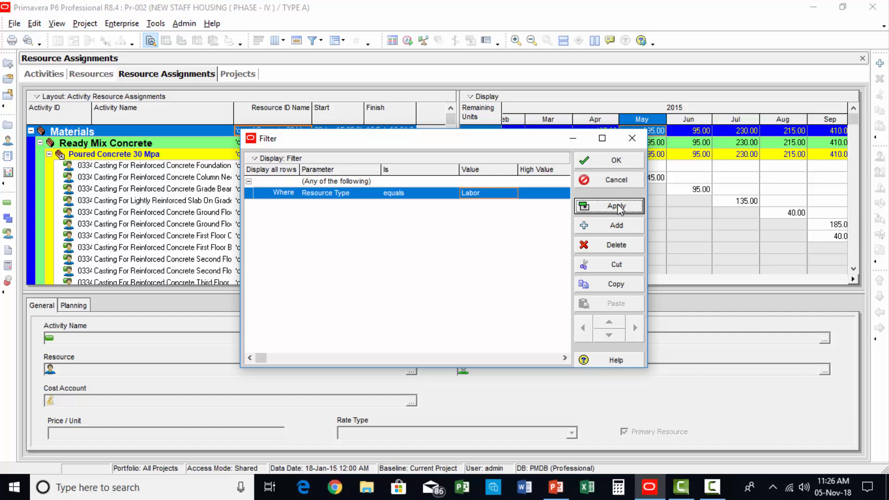
click(618, 158)
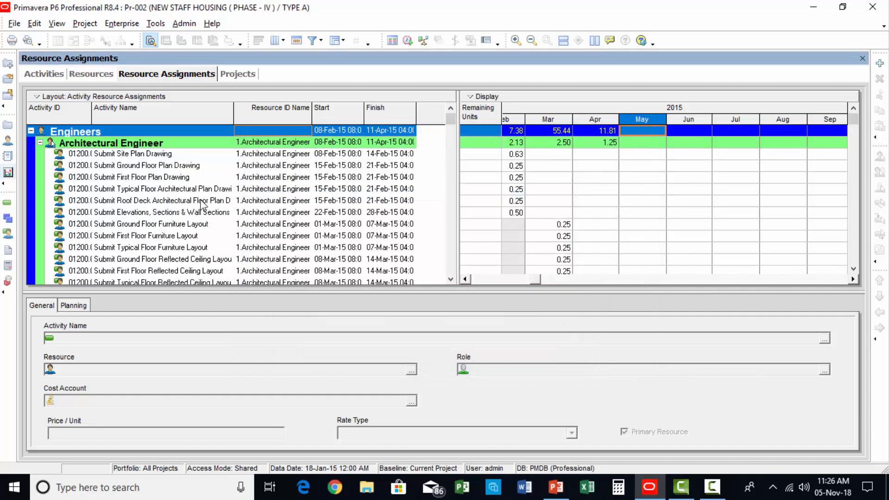
Step: Examine the Mason's block works assignments and their monthly units from September 2015 into 2016
drag(450, 119, 471, 248)
scroll(471, 248, down, 4)
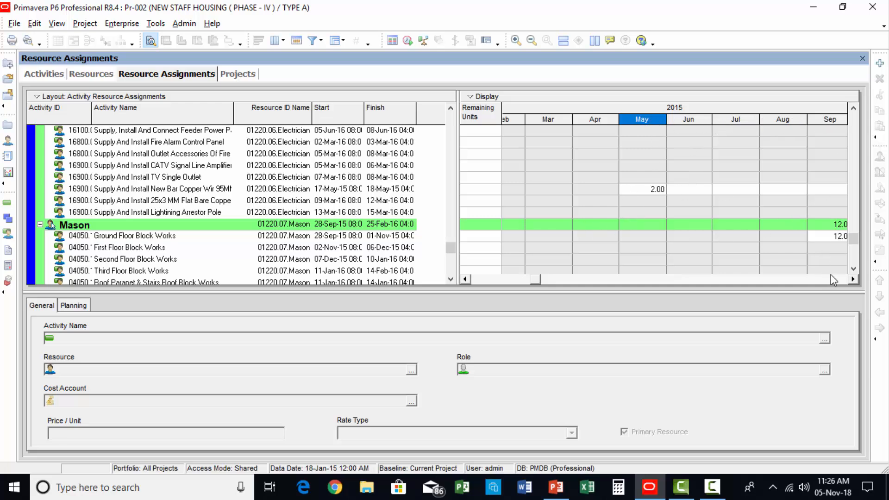
click(853, 278)
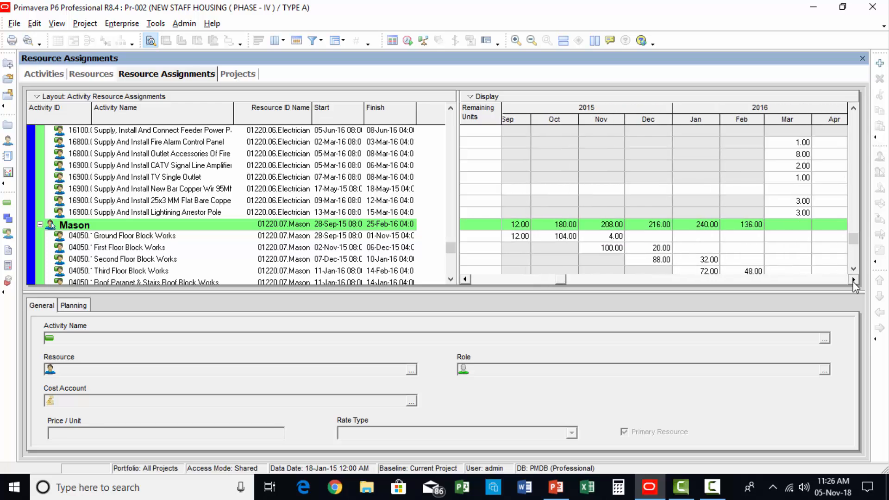
click(107, 237)
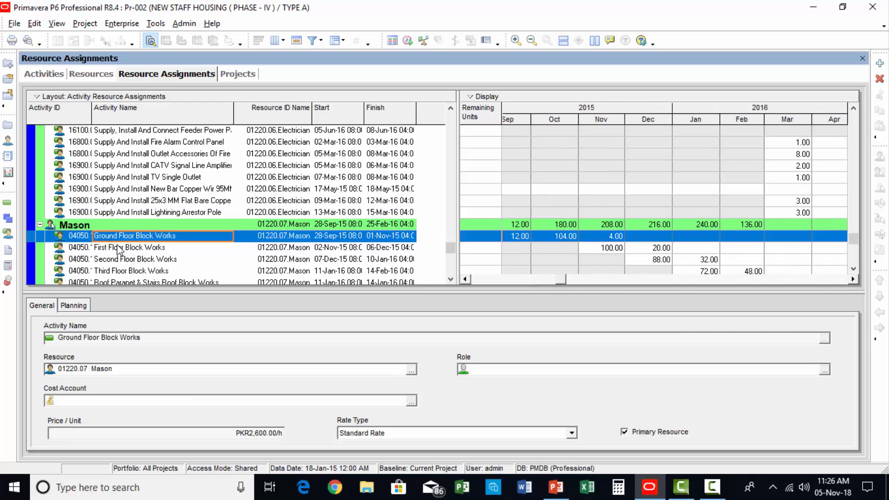
click(126, 248)
scroll(353, 249, down, 2)
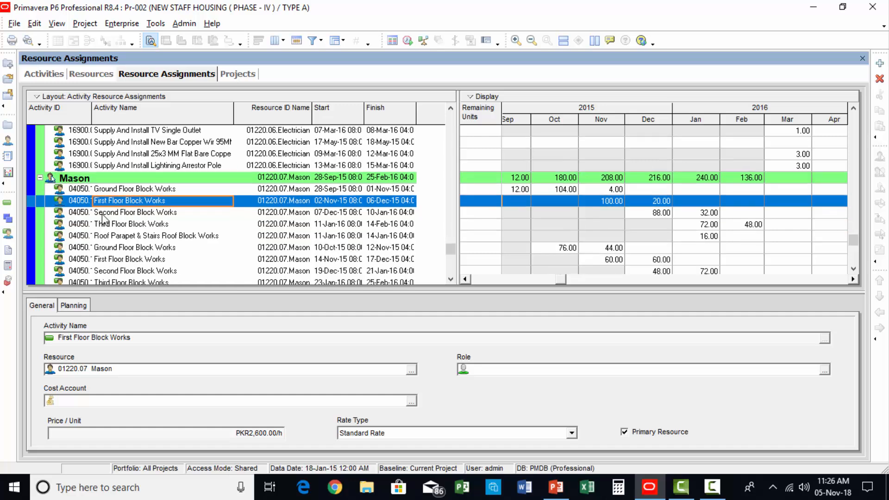
click(100, 215)
click(139, 241)
scroll(218, 233, down, 1)
scroll(226, 237, up, 4)
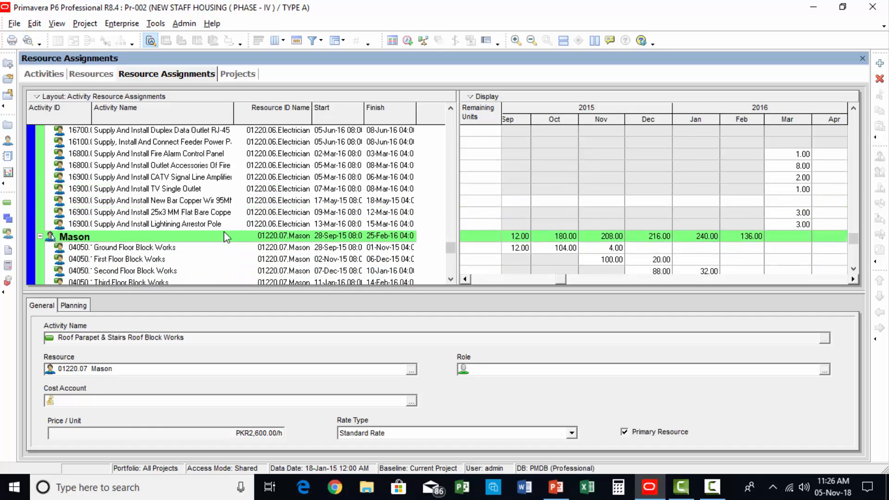